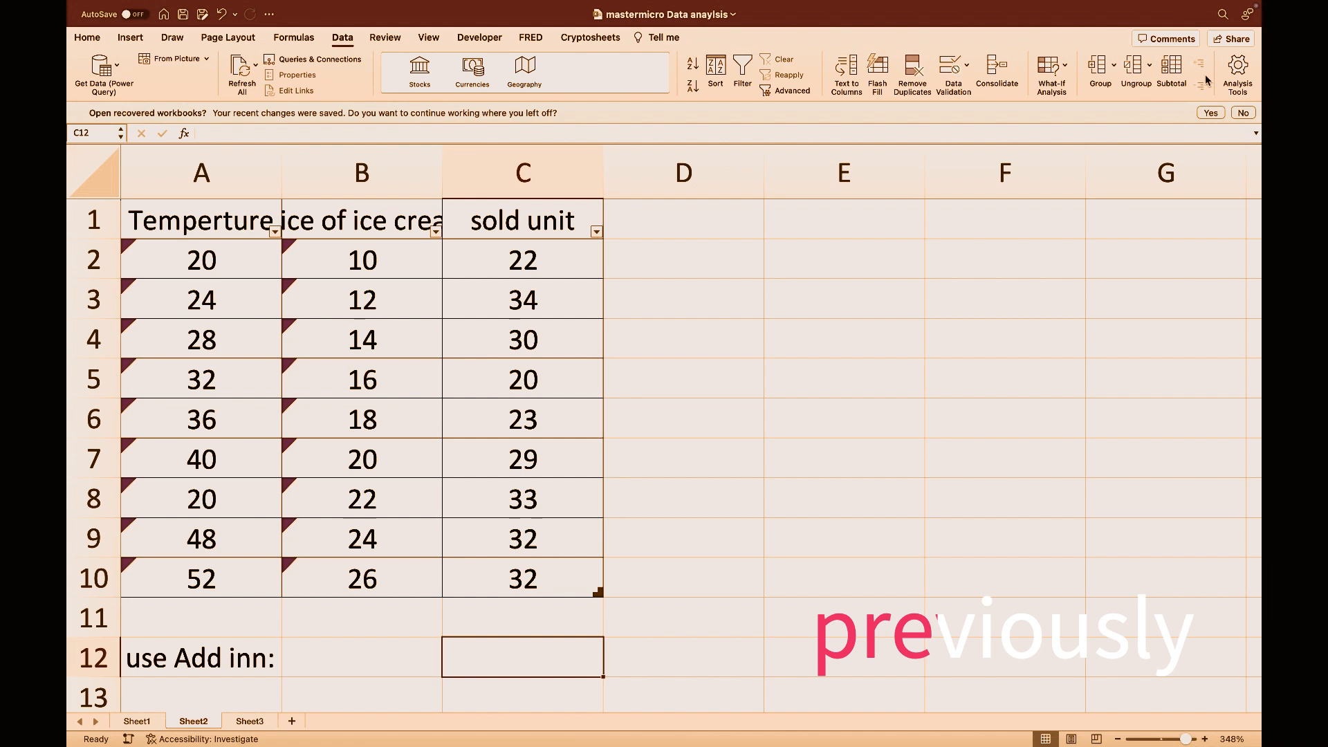
- Enable the Analysis ToolPak and Solver Add-In add-ins
{"action": "left_click", "coordinate": [1236, 95]}
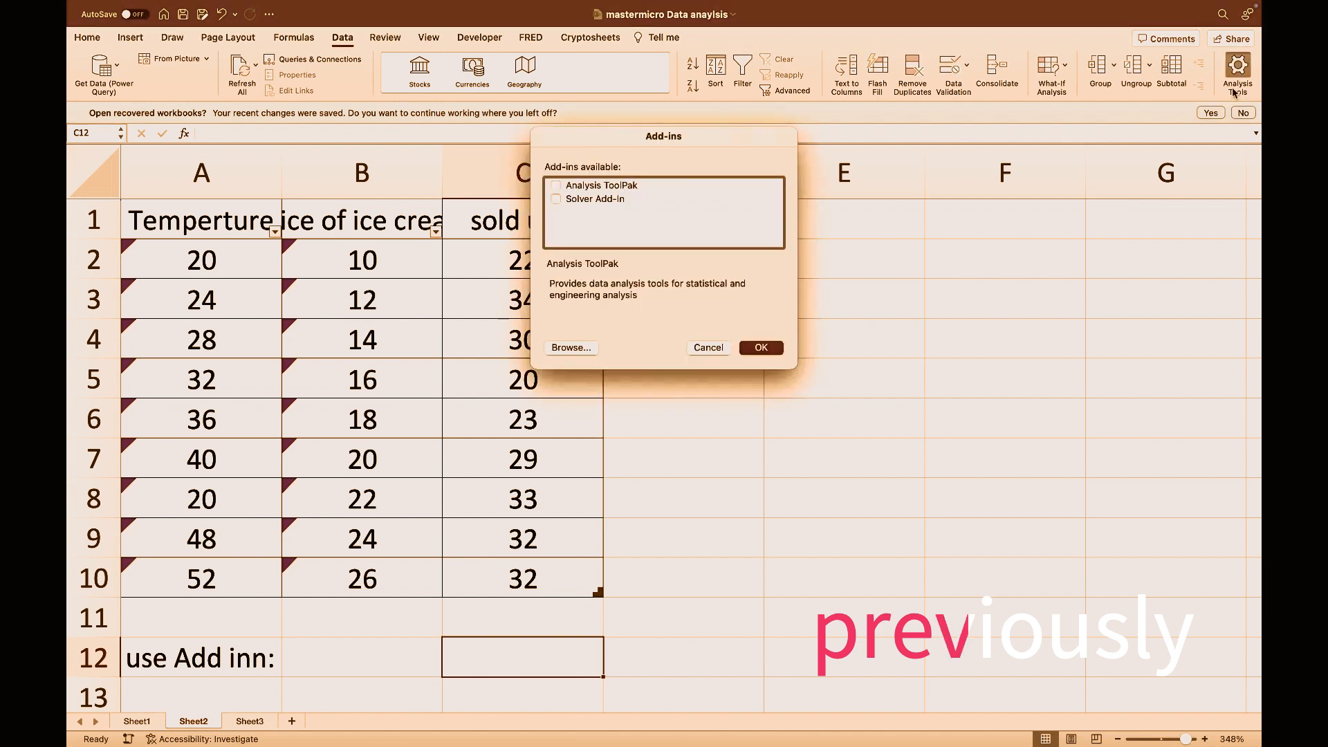
{"action": "left_click", "coordinate": [556, 186]}
{"action": "left_click", "coordinate": [556, 199]}
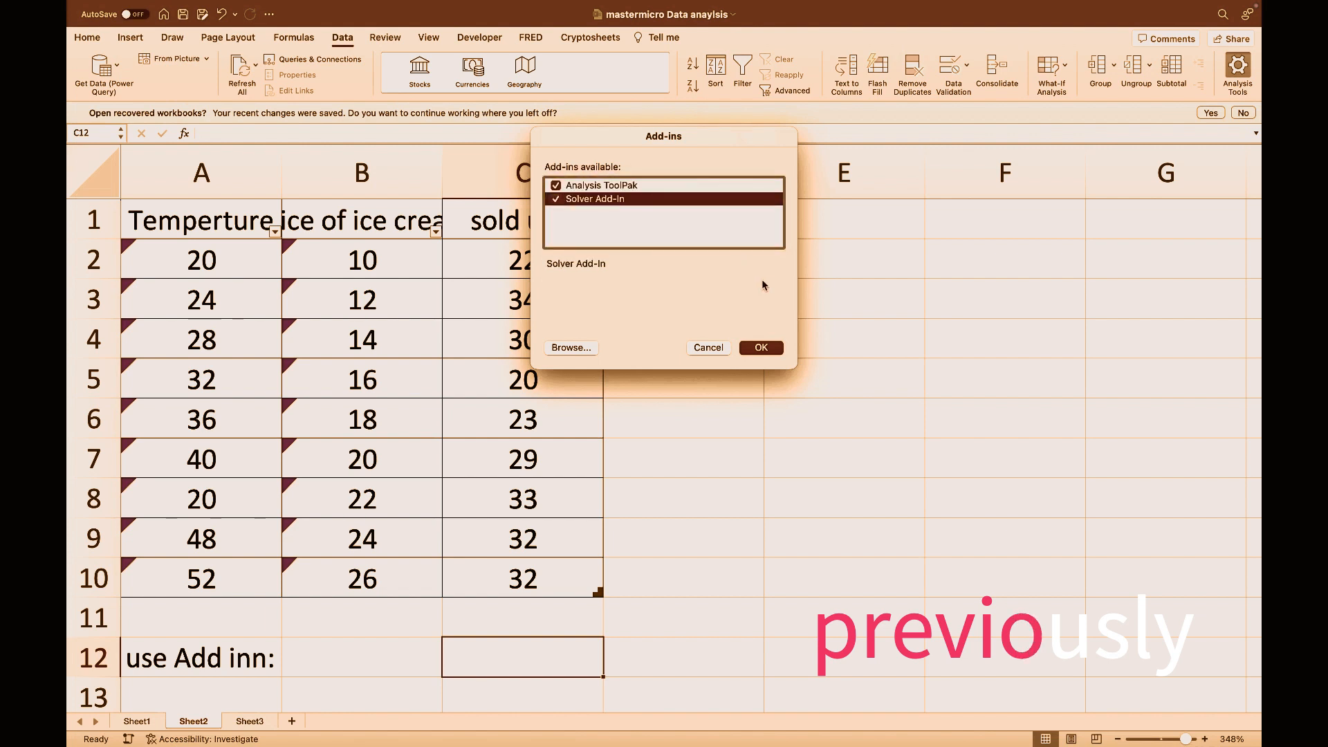
{"action": "left_click", "coordinate": [768, 349]}
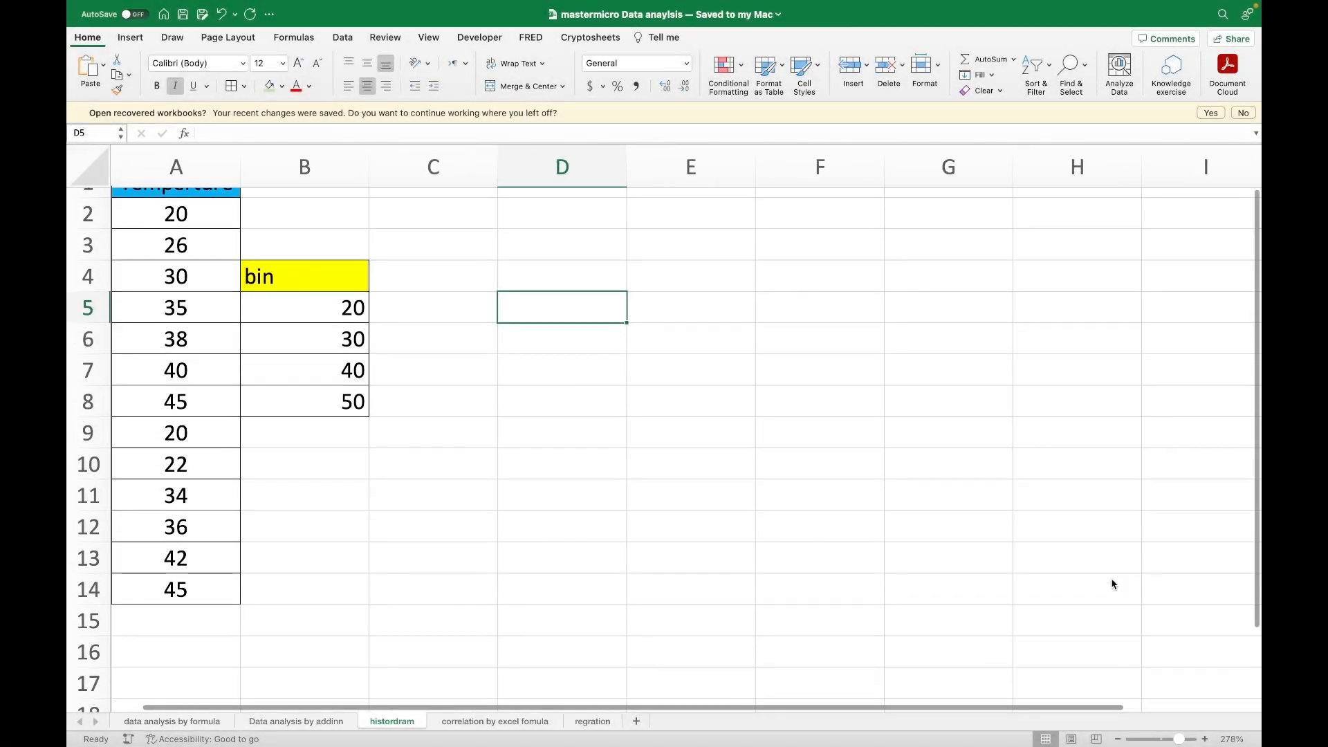
{"action": "scroll", "coordinate": [1112, 585], "scroll_direction": "up", "scroll_amount": 1}
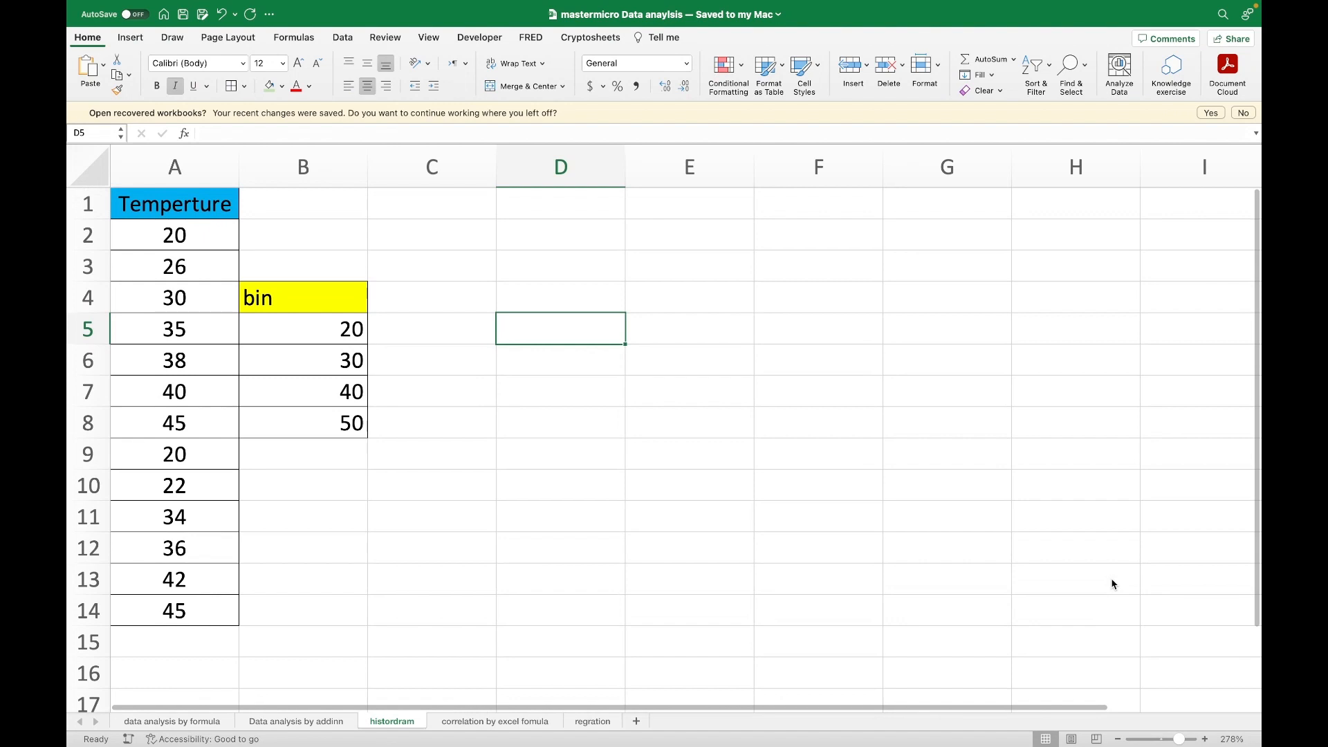
{"action": "left_click", "coordinate": [343, 37]}
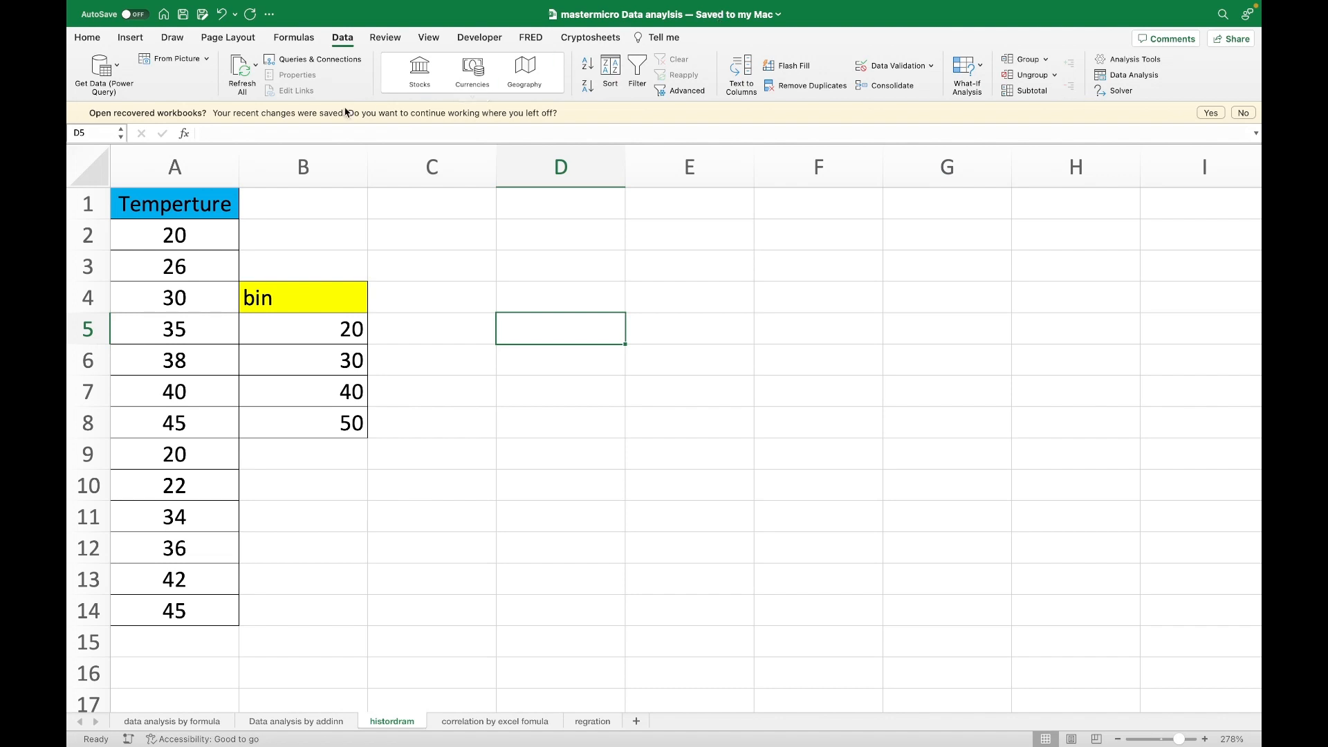
{"action": "left_click", "coordinate": [121, 39]}
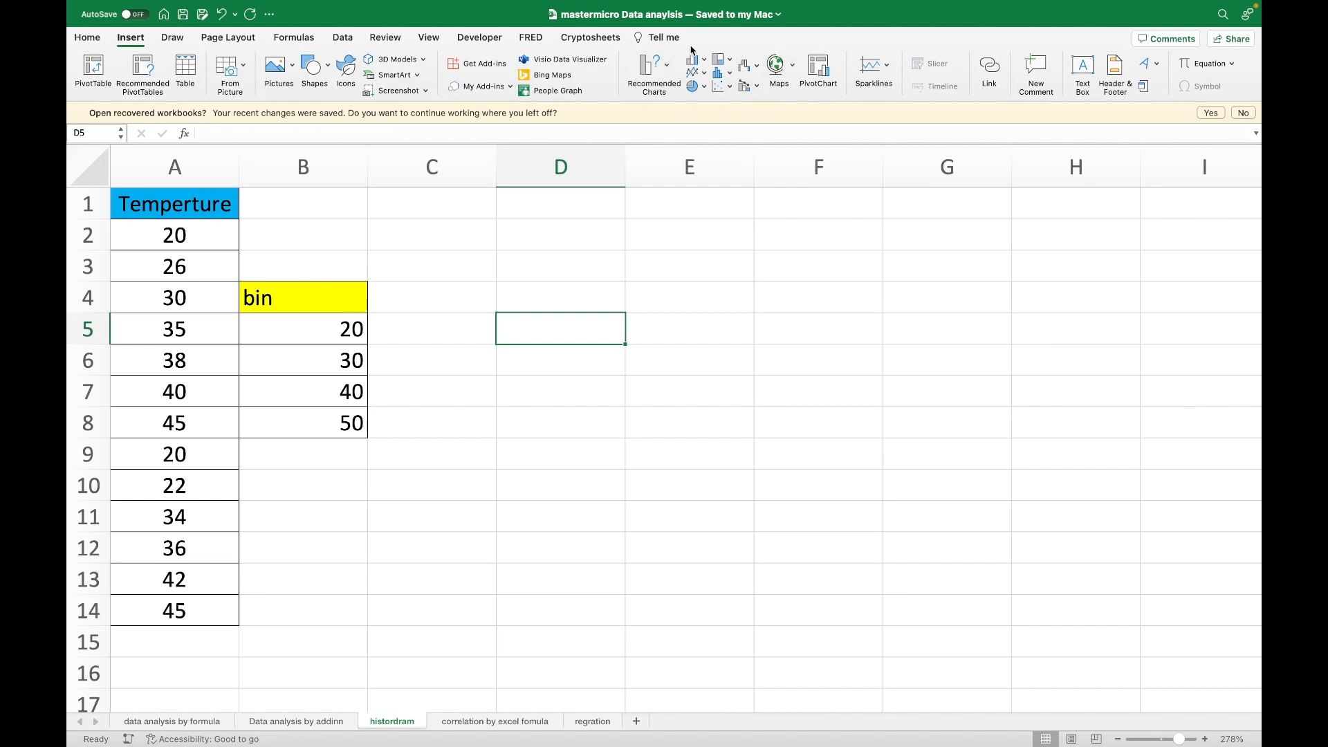
- Start the Histogram data analysis tool with input range A1:A14 and bin range B4:B8, both including their labels
{"action": "left_click", "coordinate": [340, 38]}
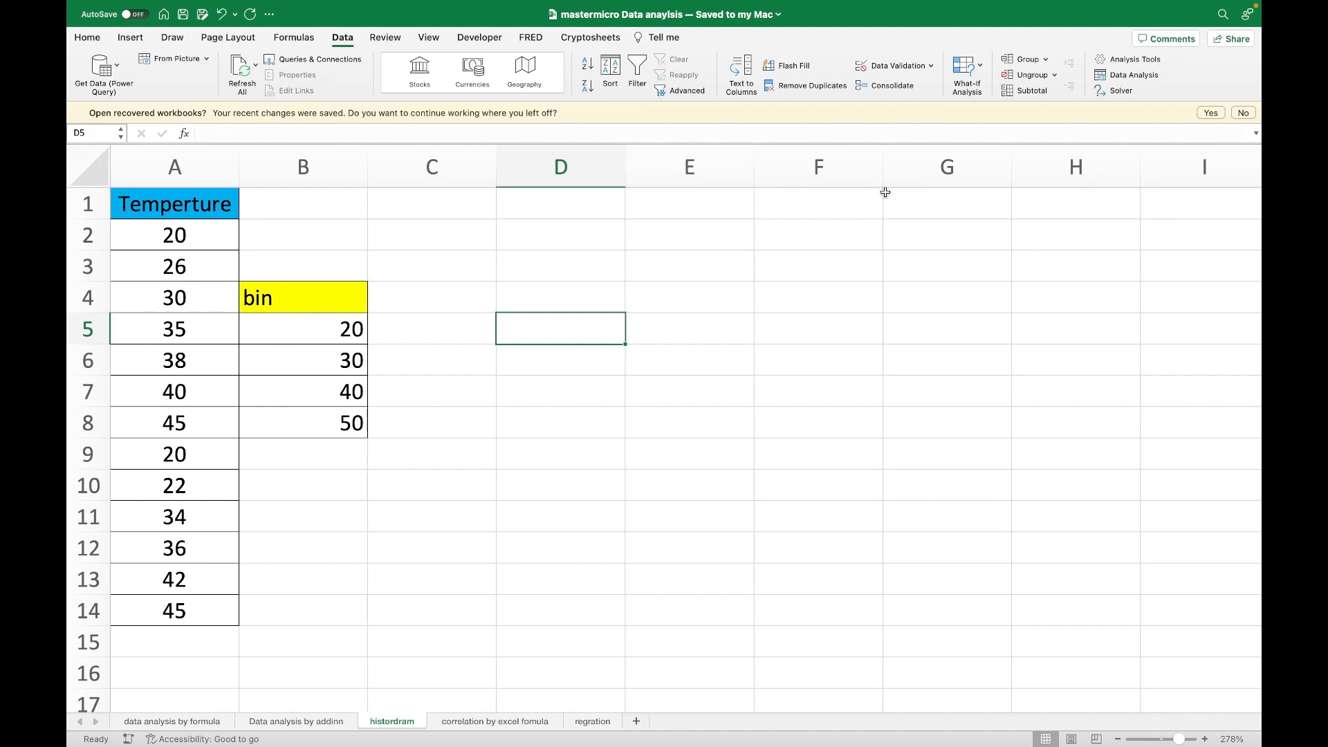
{"action": "left_click", "coordinate": [1106, 77]}
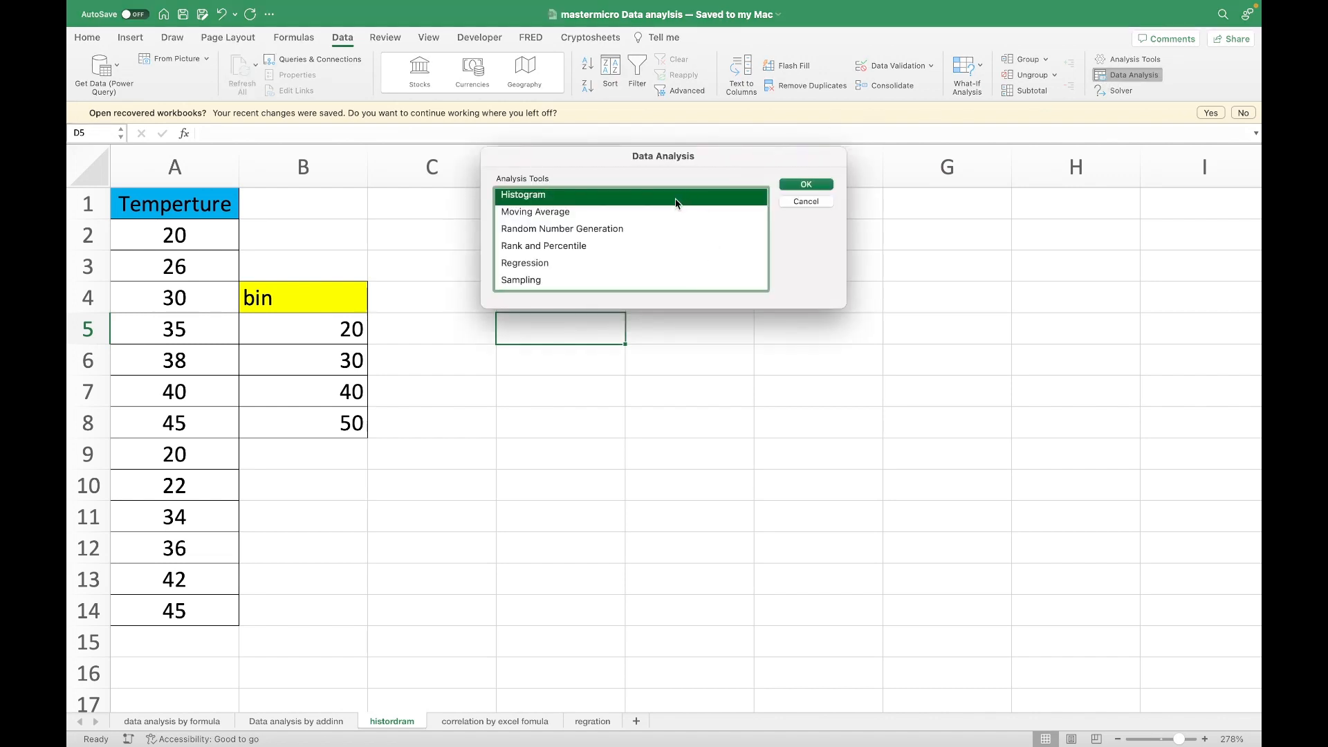
{"action": "left_click", "coordinate": [815, 184]}
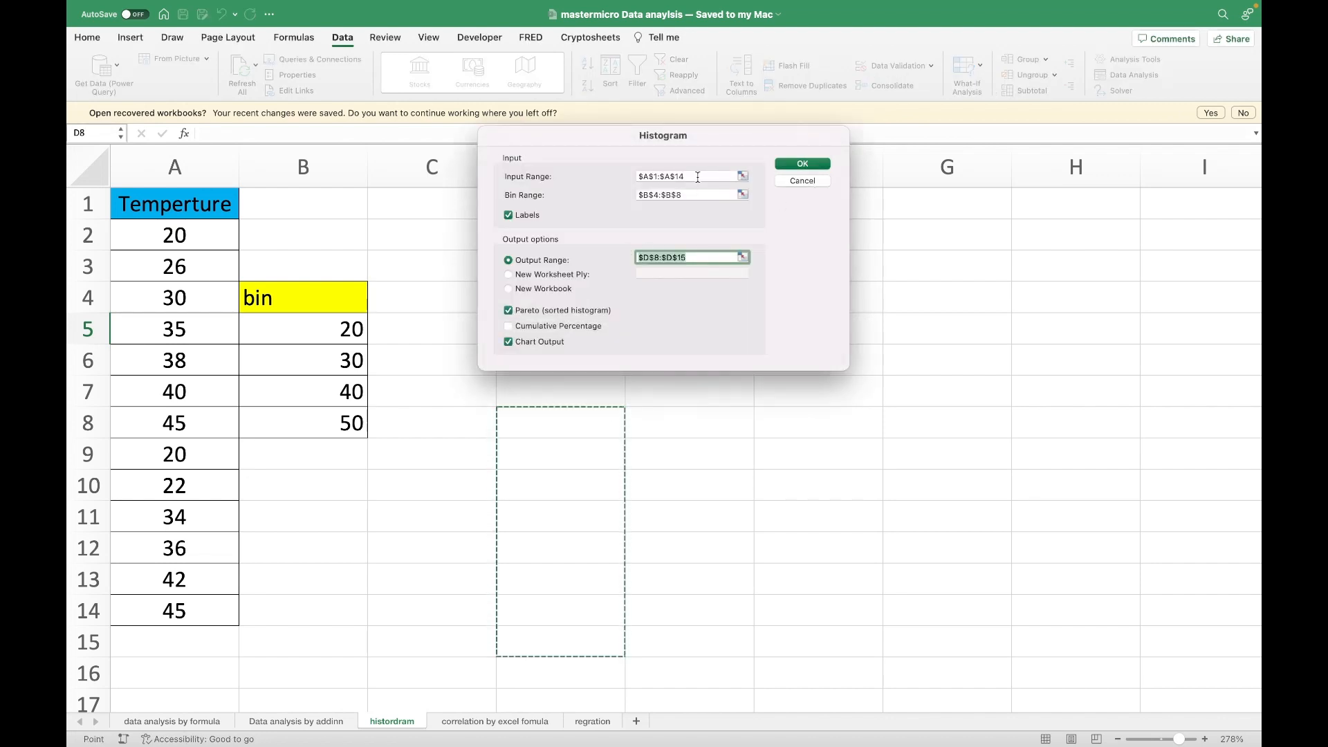
{"action": "left_click", "coordinate": [655, 177]}
{"action": "left_click_drag", "start_coordinate": [148, 202], "coordinate": [151, 609]}
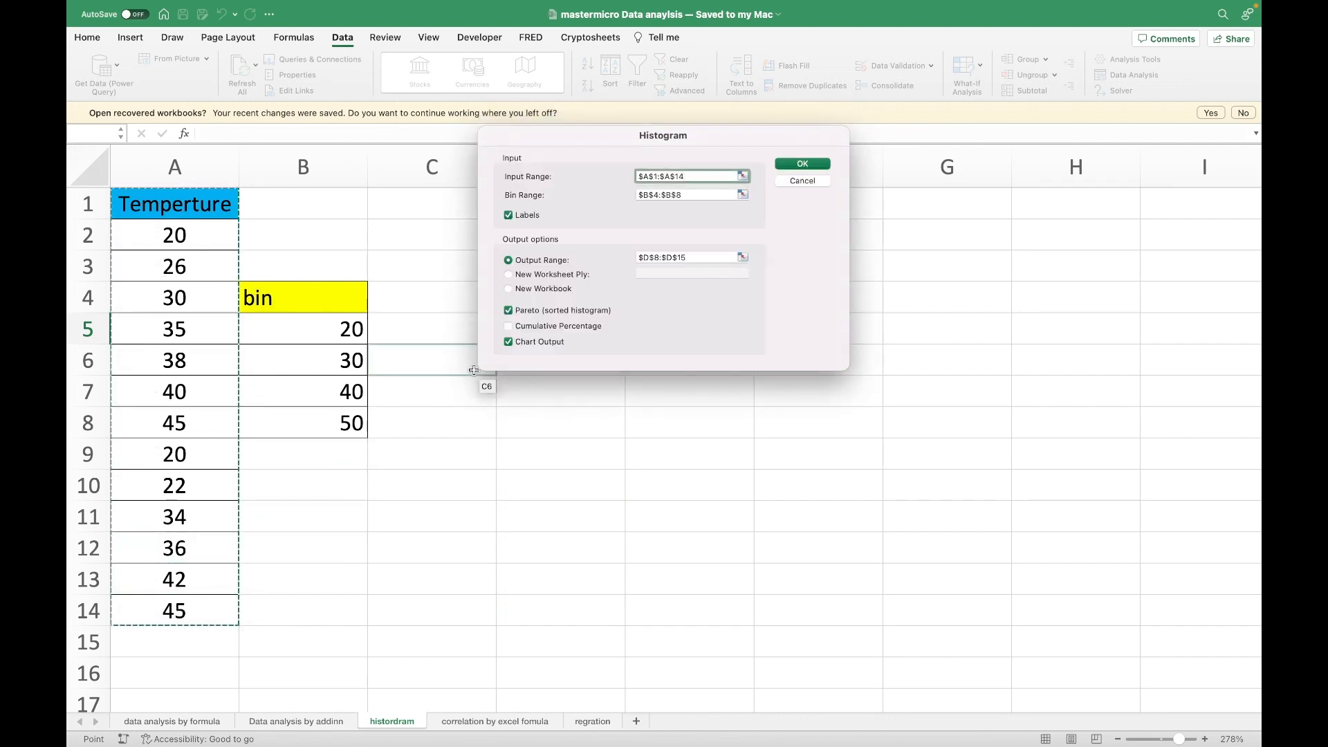
{"action": "left_click", "coordinate": [692, 194]}
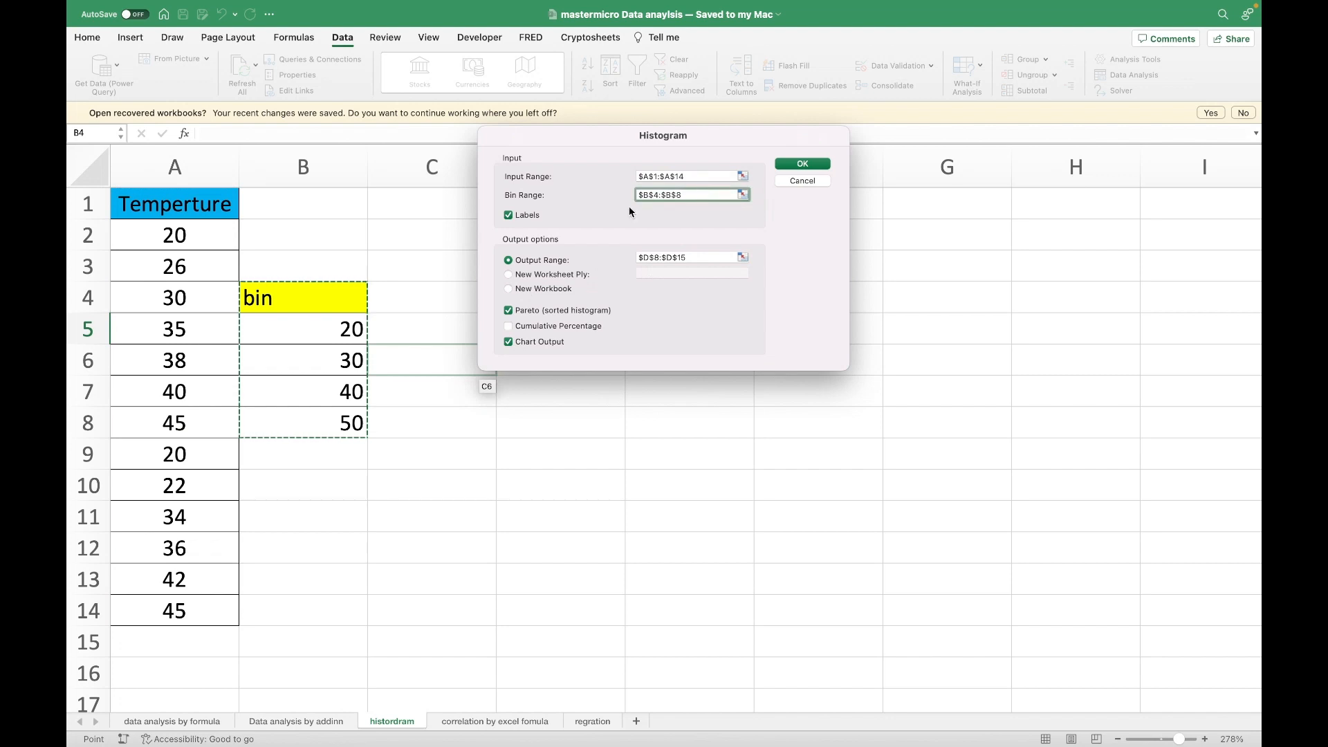
{"action": "left_click_drag", "start_coordinate": [304, 296], "coordinate": [307, 411]}
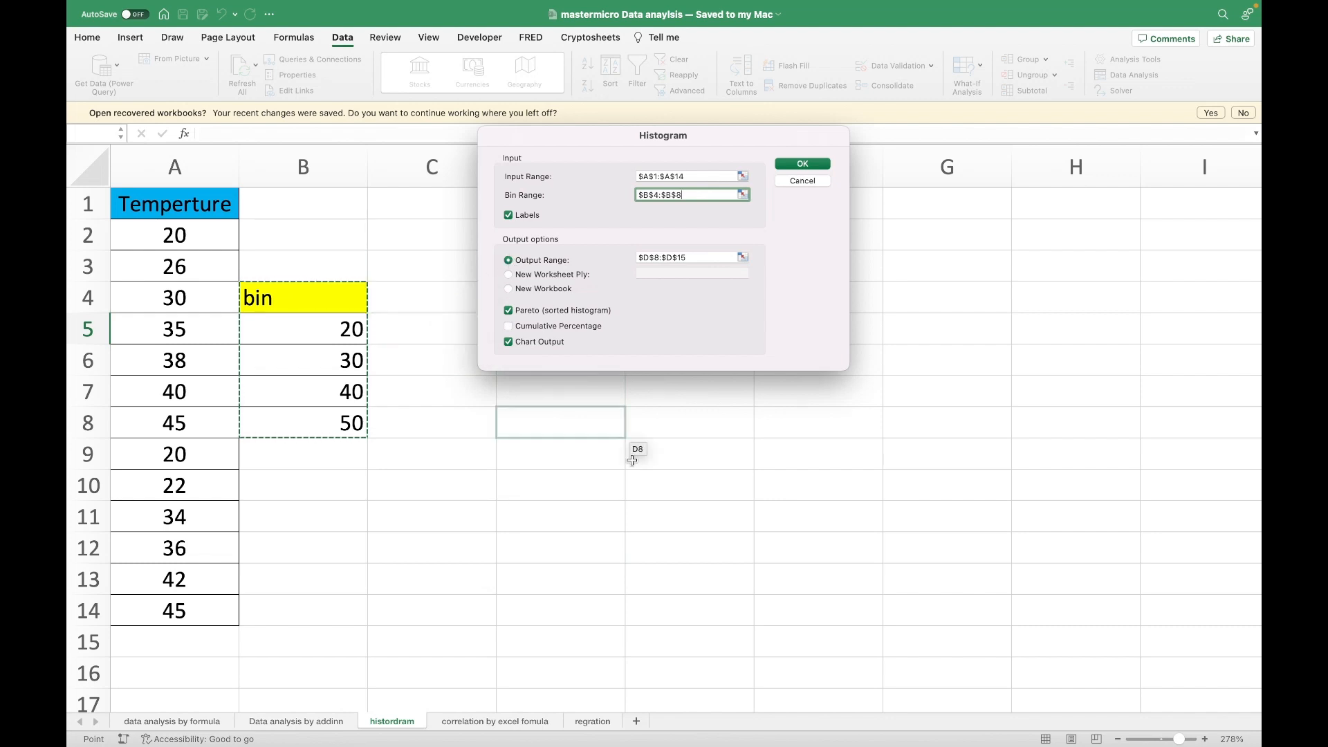
- Generate the histogram with output range D8:D15, enabling cumulative percentage alongside the Pareto and chart output options
{"action": "left_click", "coordinate": [685, 258]}
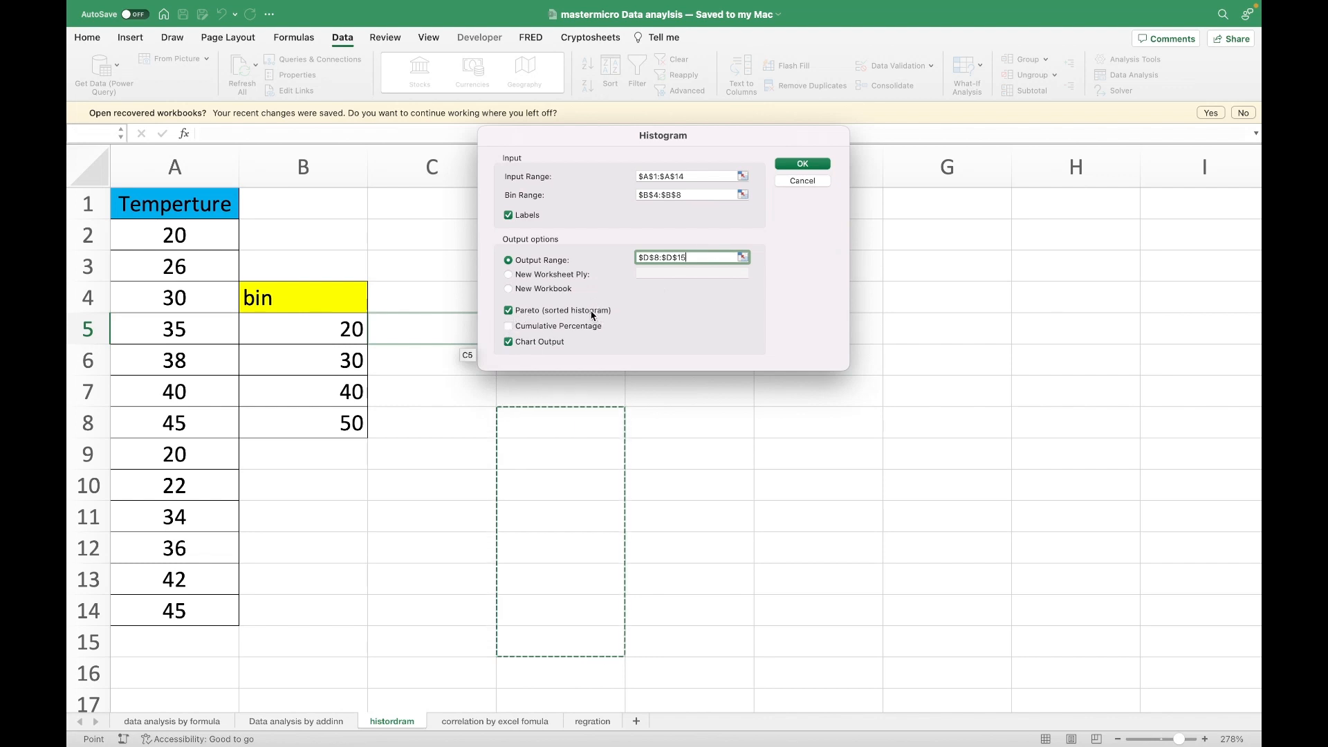
{"action": "left_click", "coordinate": [510, 328]}
{"action": "left_click", "coordinate": [803, 166]}
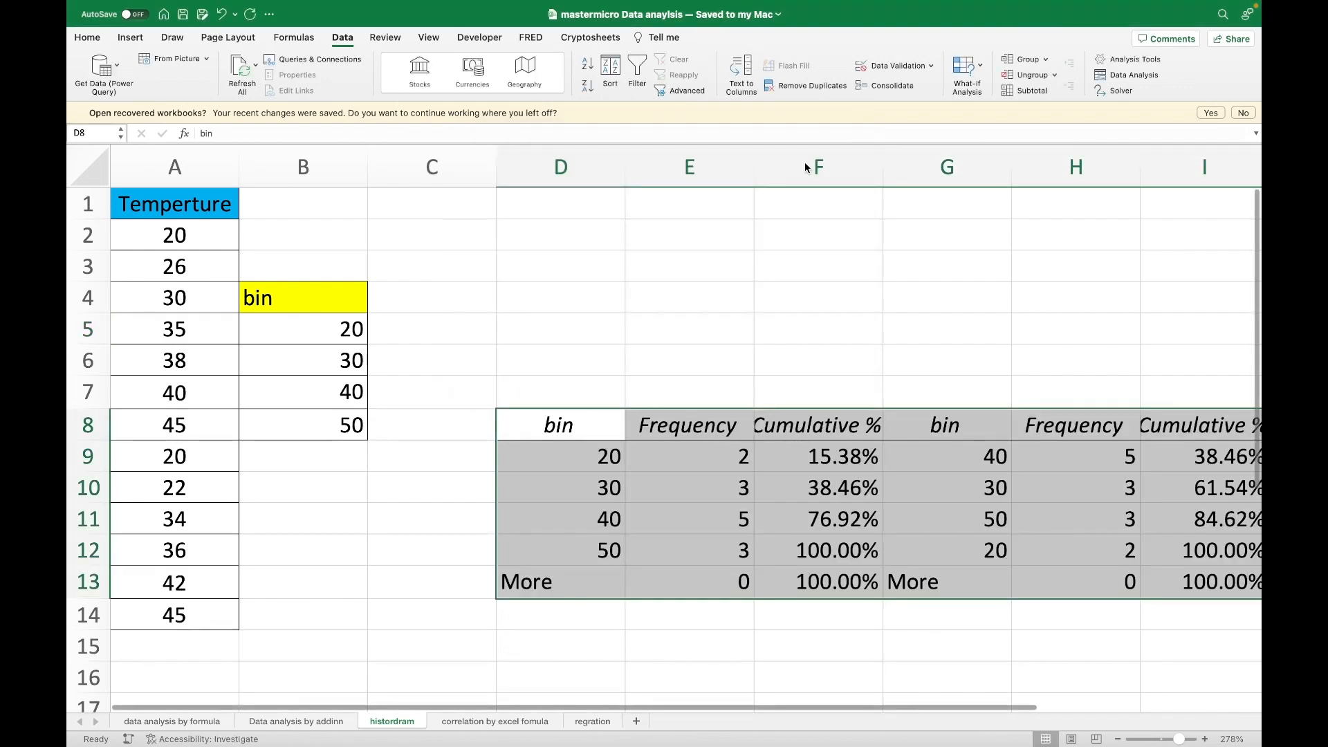
- Widen columns E and F of the histogram output so their Frequency and Cumulative % headings fit
{"action": "scroll", "coordinate": [746, 363], "scroll_direction": "right", "scroll_amount": 5}
{"action": "scroll", "coordinate": [746, 363], "scroll_direction": "down", "scroll_amount": 1}
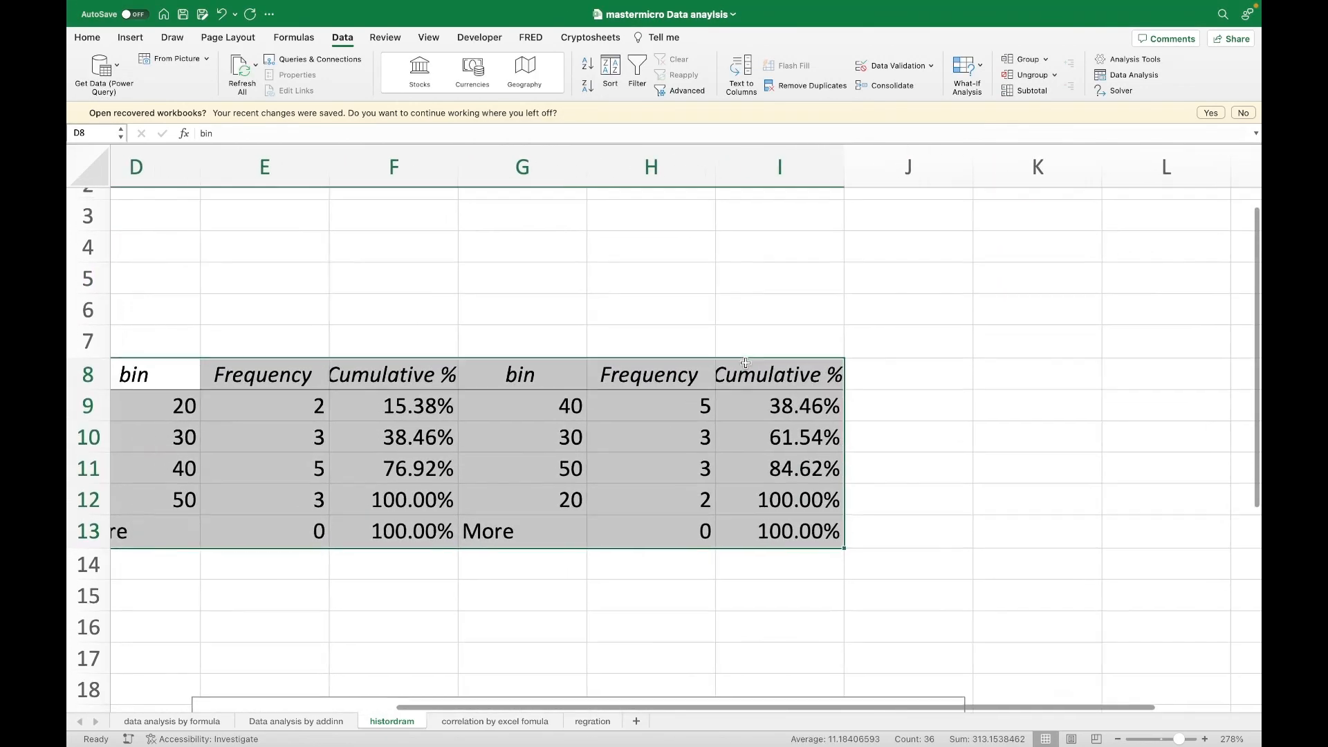
{"action": "scroll", "coordinate": [745, 363], "scroll_direction": "left", "scroll_amount": 1}
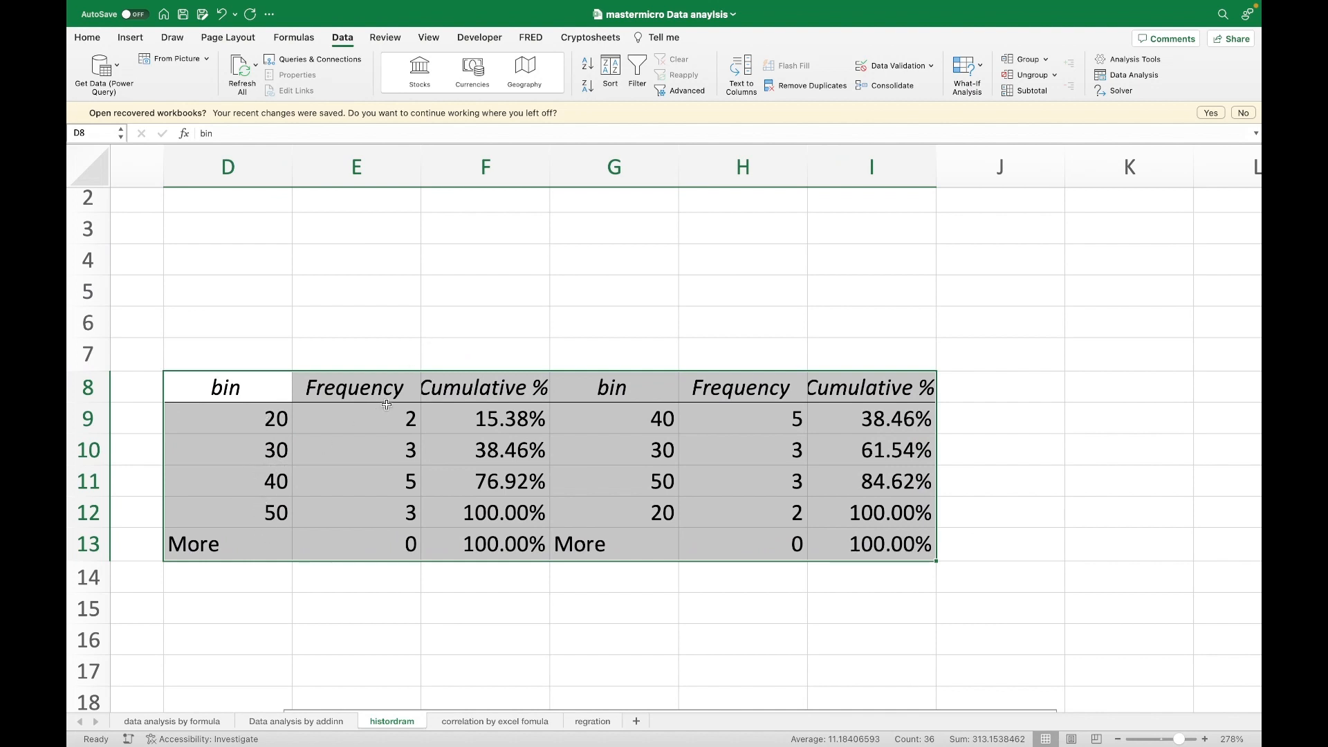
{"action": "left_click_drag", "start_coordinate": [418, 183], "coordinate": [436, 182]}
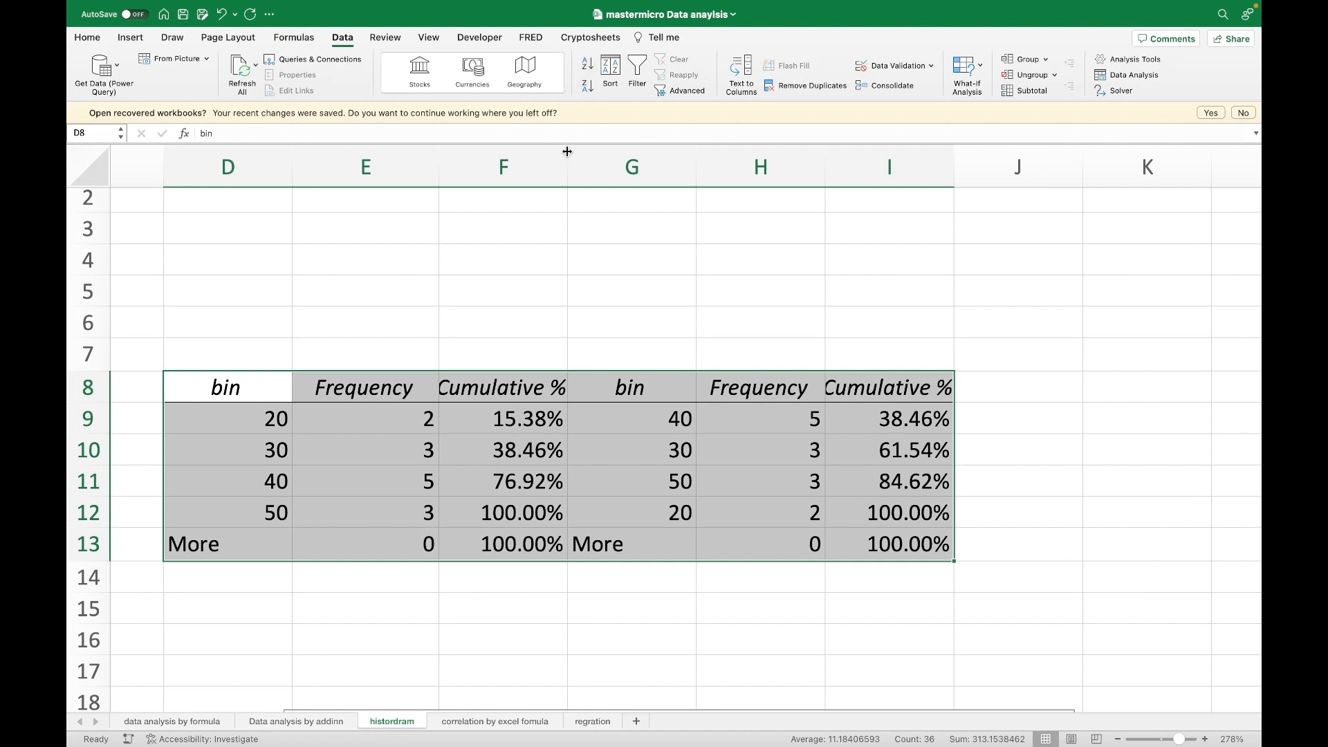
{"action": "left_click_drag", "start_coordinate": [566, 168], "coordinate": [579, 169]}
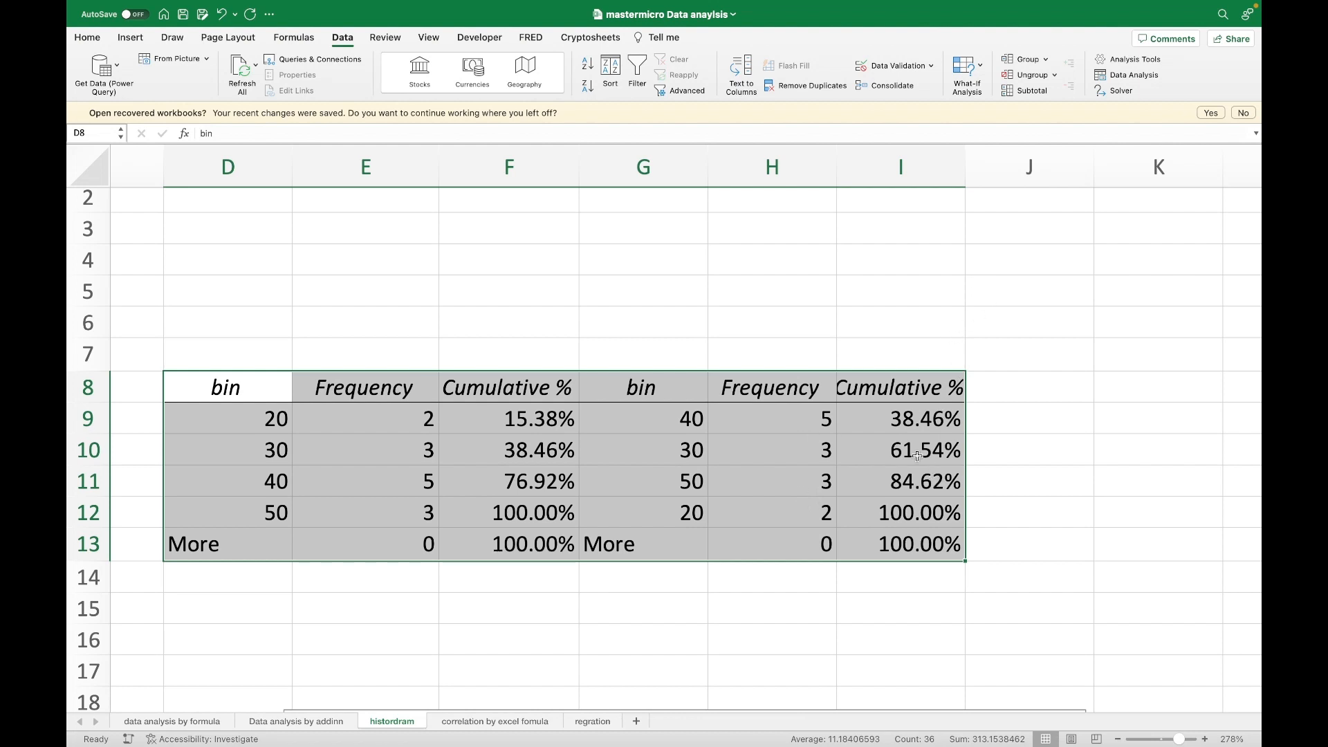
- Examine the frequency and cumulative percentage tables, the Pareto histogram chart and the source temperature data
{"action": "scroll", "coordinate": [926, 495], "scroll_direction": "down", "scroll_amount": 2}
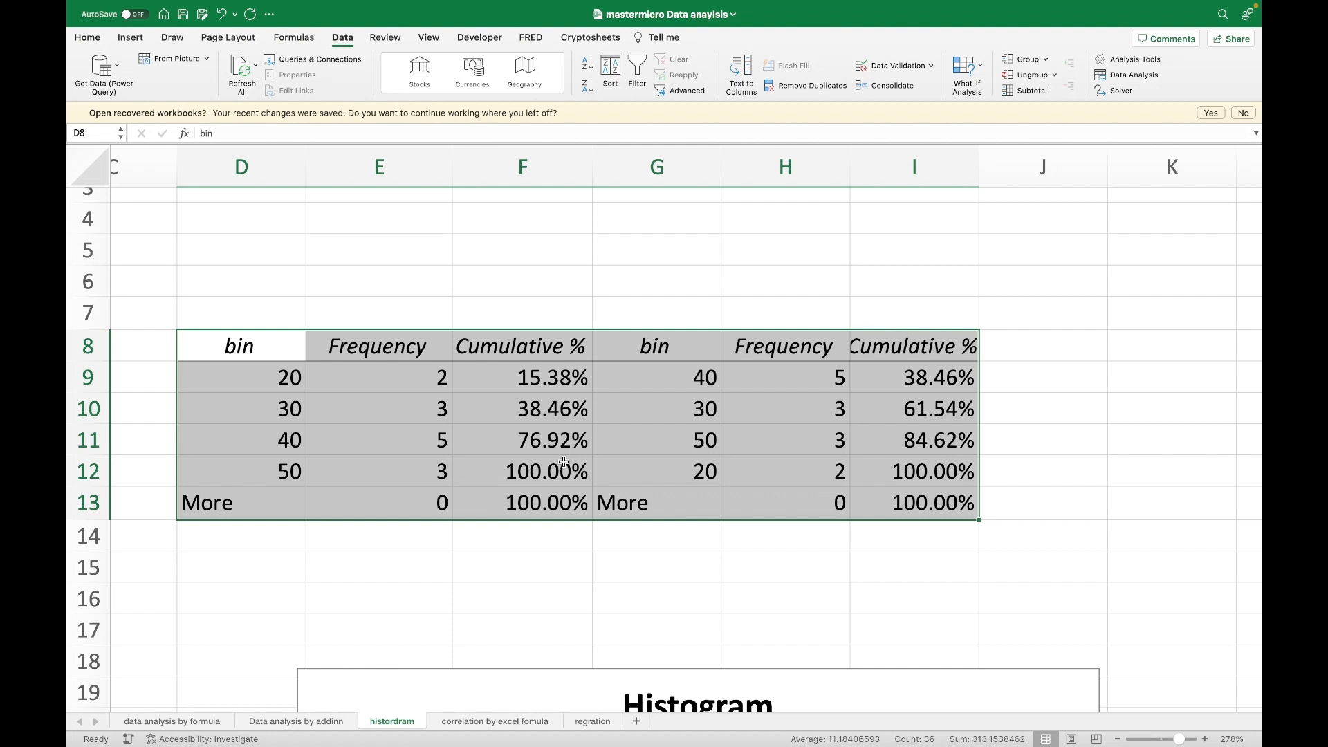
{"action": "scroll", "coordinate": [564, 462], "scroll_direction": "down", "scroll_amount": 10}
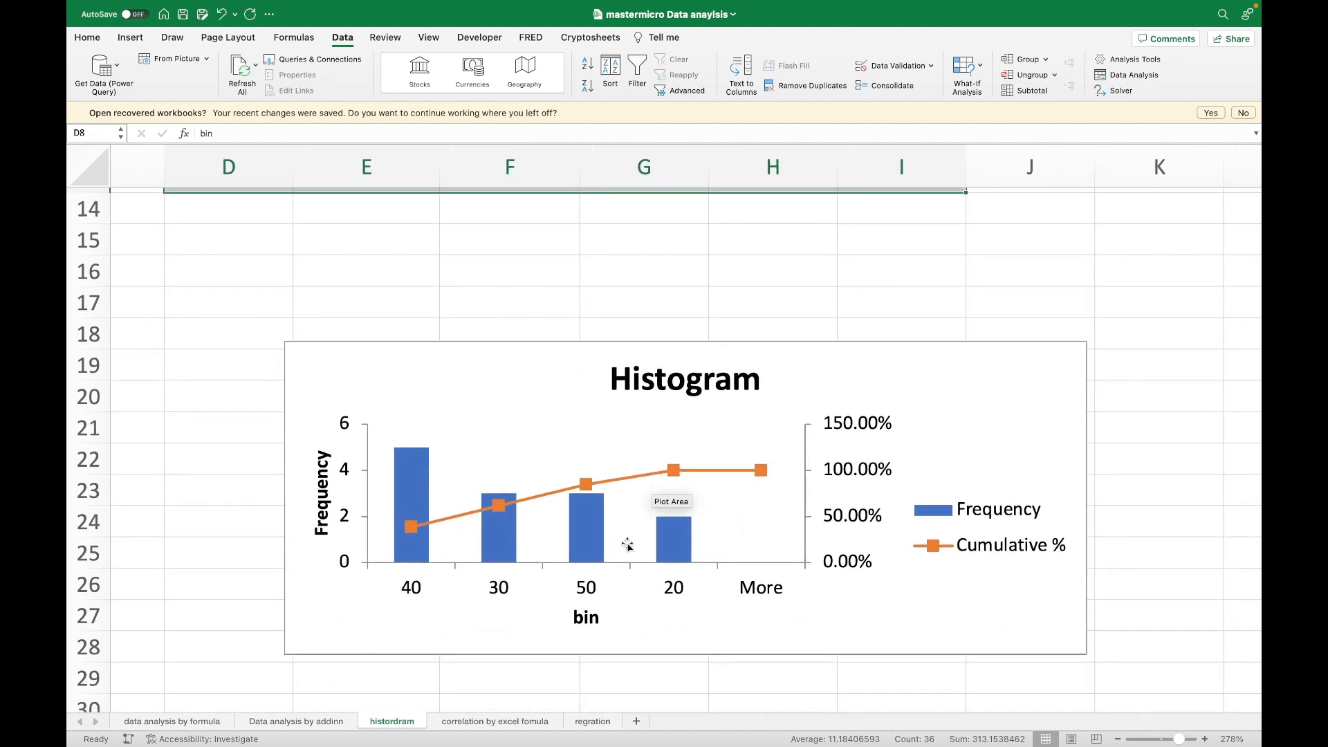
{"action": "mouse_move", "coordinate": [424, 536]}
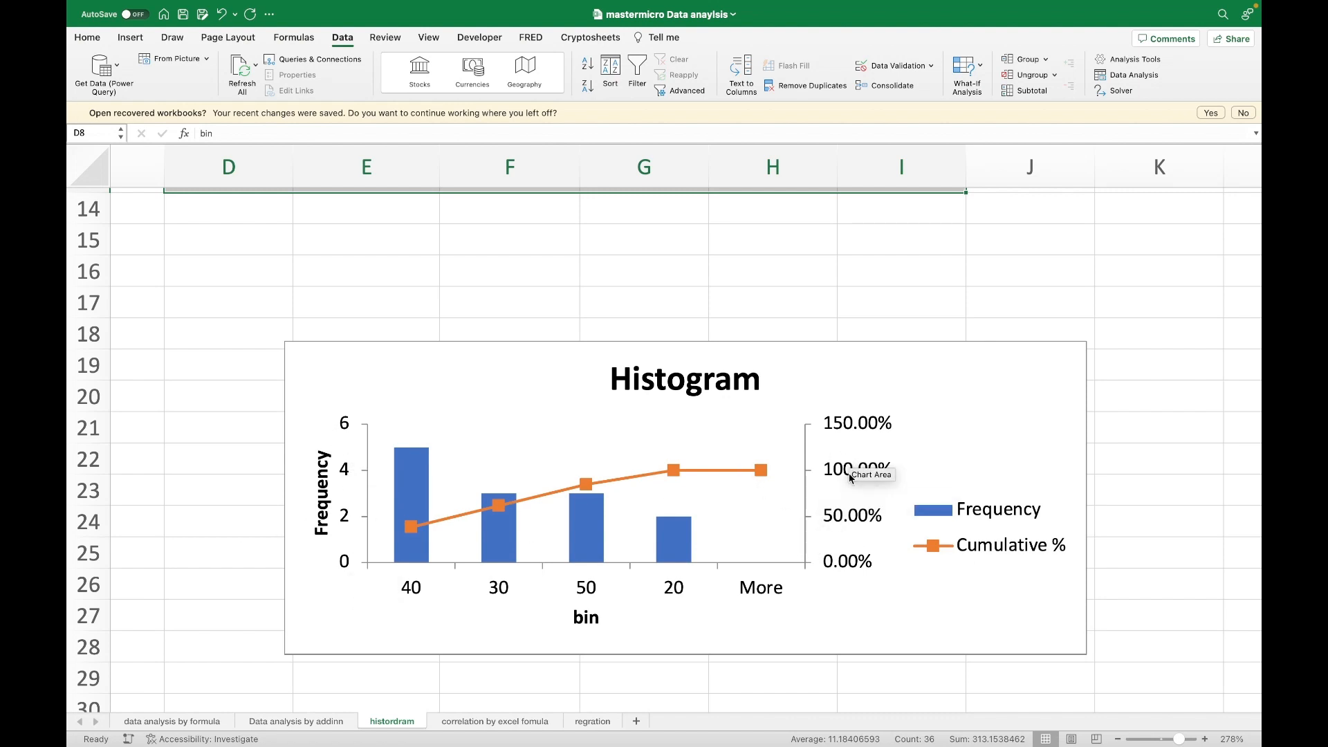
{"action": "scroll", "coordinate": [800, 542], "scroll_direction": "up", "scroll_amount": 5}
{"action": "scroll", "coordinate": [797, 547], "scroll_direction": "up", "scroll_amount": 1}
{"action": "scroll", "coordinate": [797, 546], "scroll_direction": "left", "scroll_amount": 1}
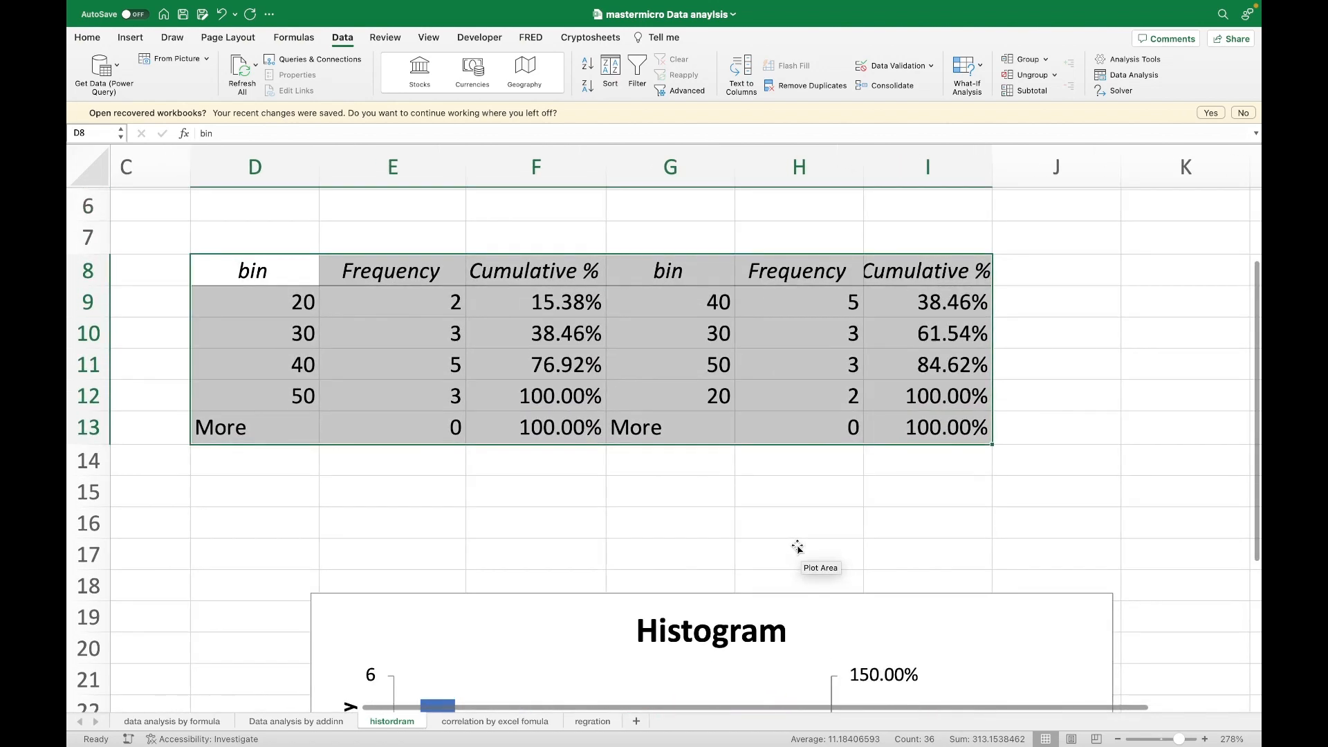
{"action": "scroll", "coordinate": [797, 547], "scroll_direction": "up", "scroll_amount": 1}
{"action": "scroll", "coordinate": [797, 546], "scroll_direction": "up", "scroll_amount": 4}
{"action": "scroll", "coordinate": [798, 547], "scroll_direction": "left", "scroll_amount": 2}
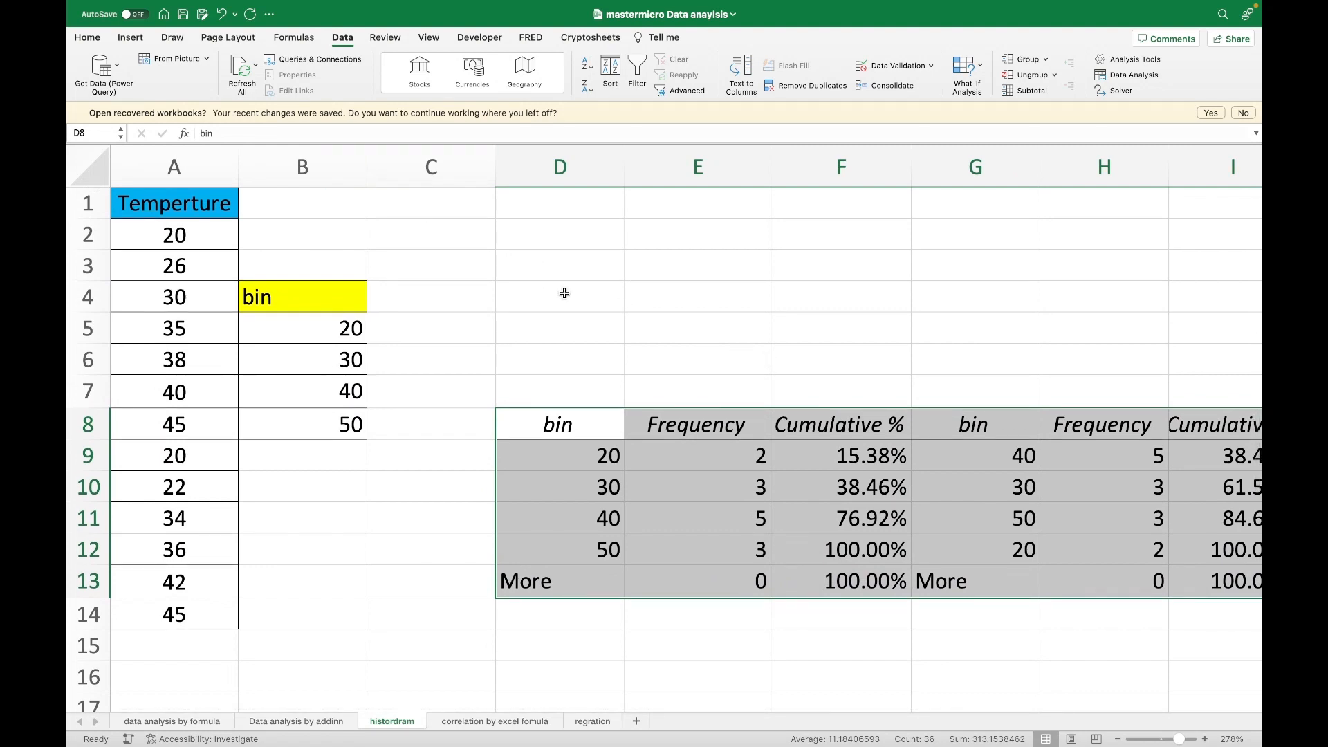
- Select the temperature data in A1:A14 and look through the waterfall, stock, combo and recommended chart types
{"action": "mouse_move", "coordinate": [146, 19]}
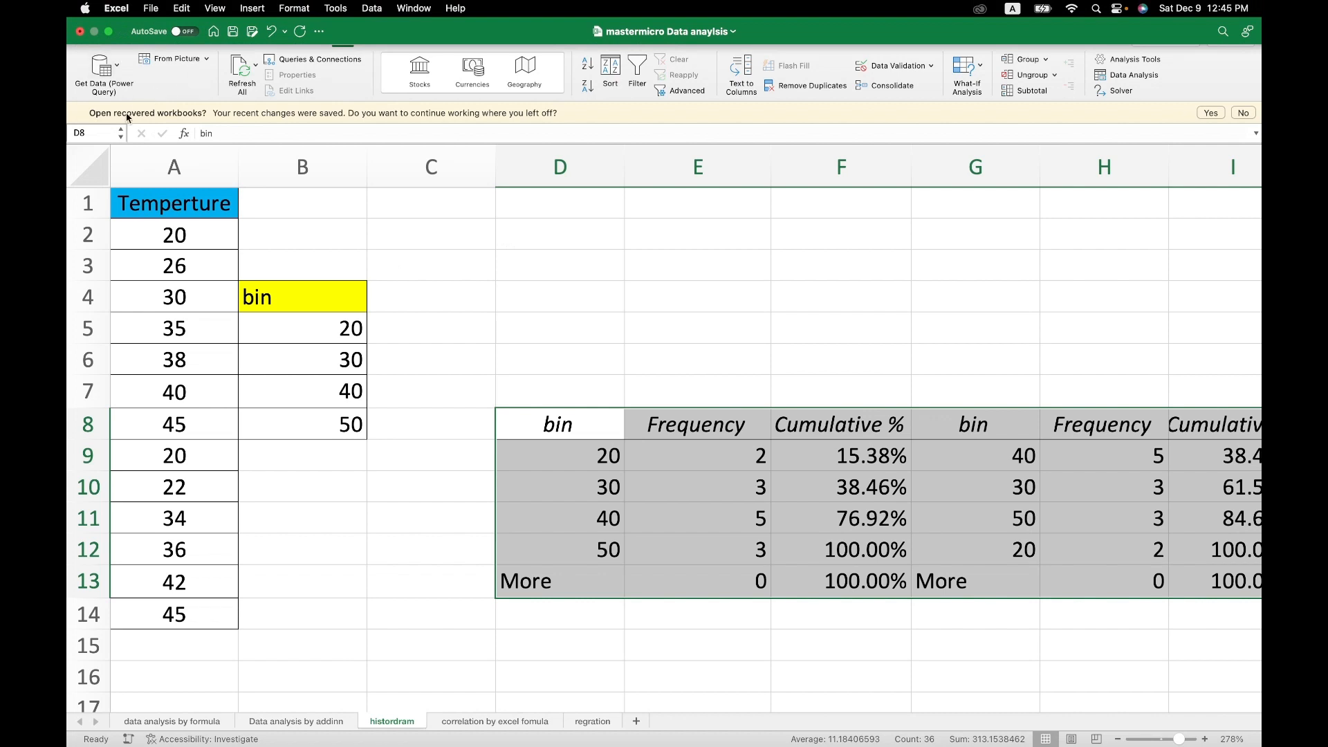
{"action": "left_click", "coordinate": [140, 41]}
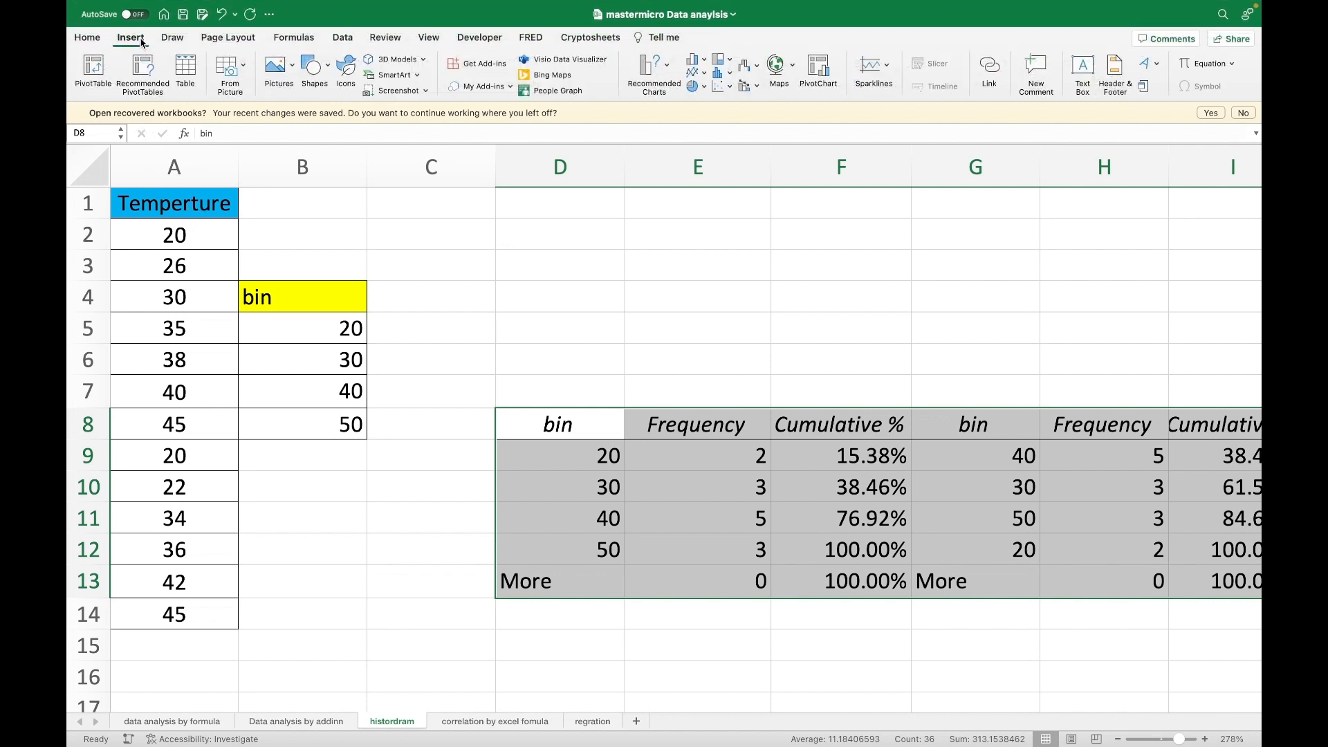
{"action": "left_click_drag", "start_coordinate": [161, 209], "coordinate": [145, 615]}
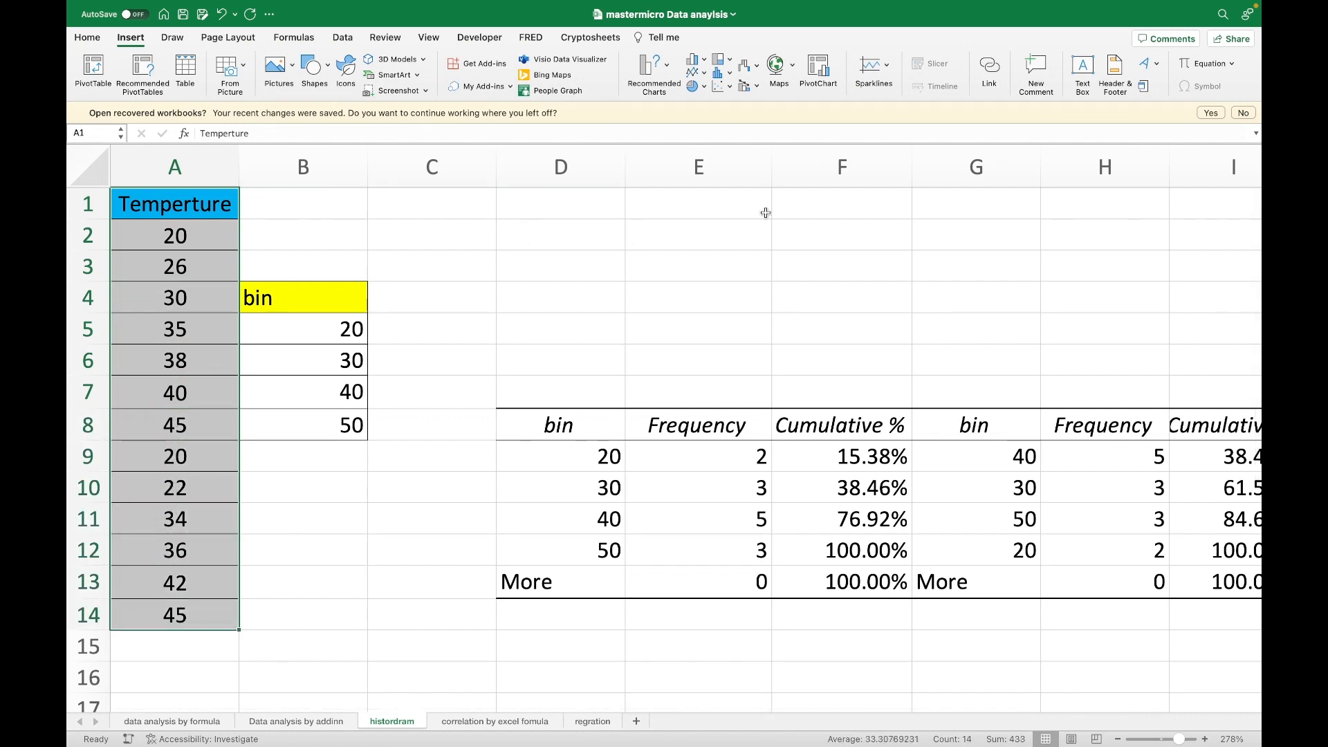
{"action": "left_click", "coordinate": [756, 67]}
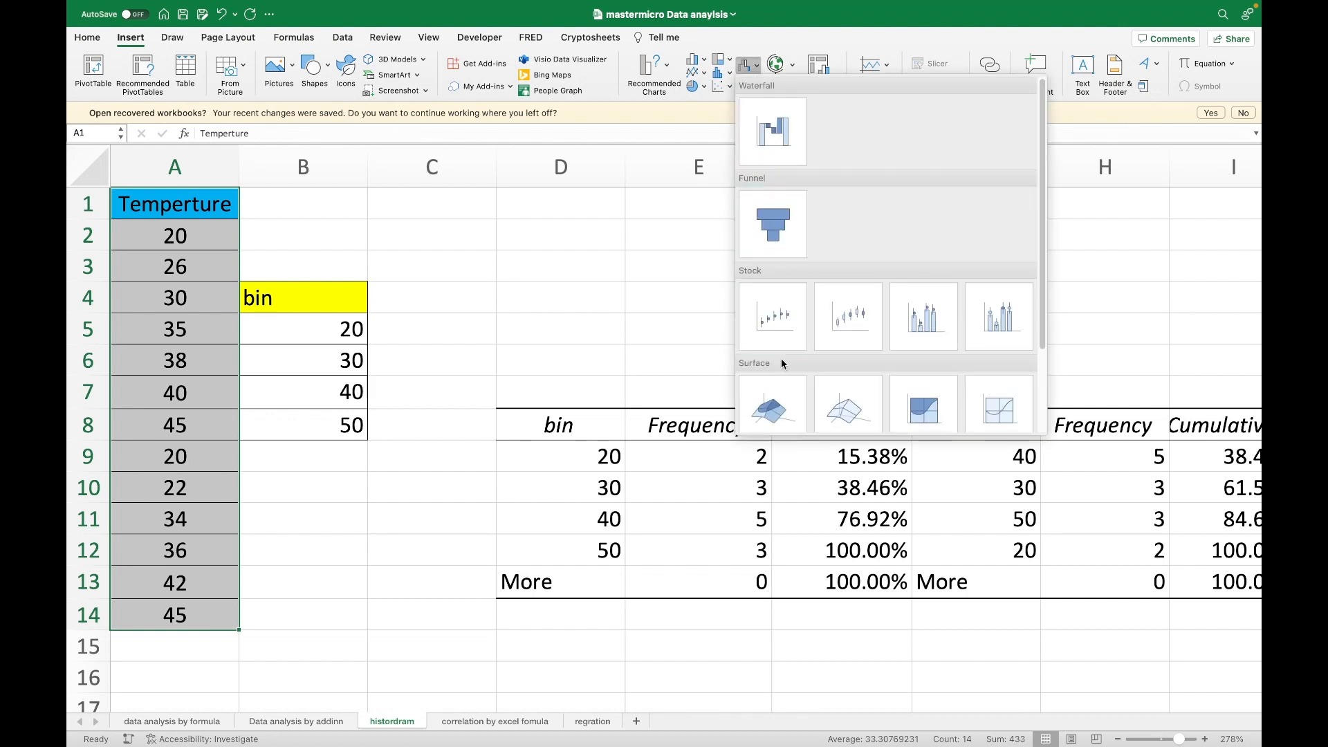
{"action": "left_click", "coordinate": [591, 249]}
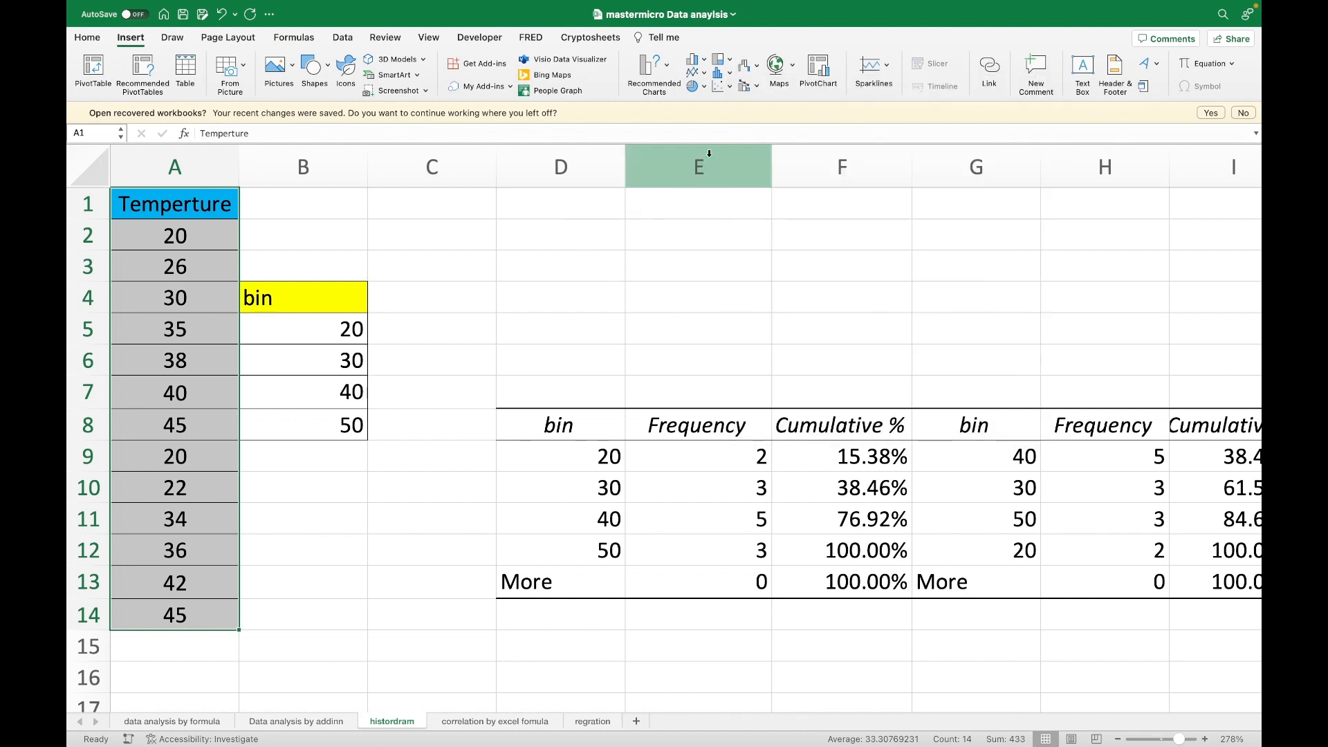
{"action": "left_click", "coordinate": [756, 87]}
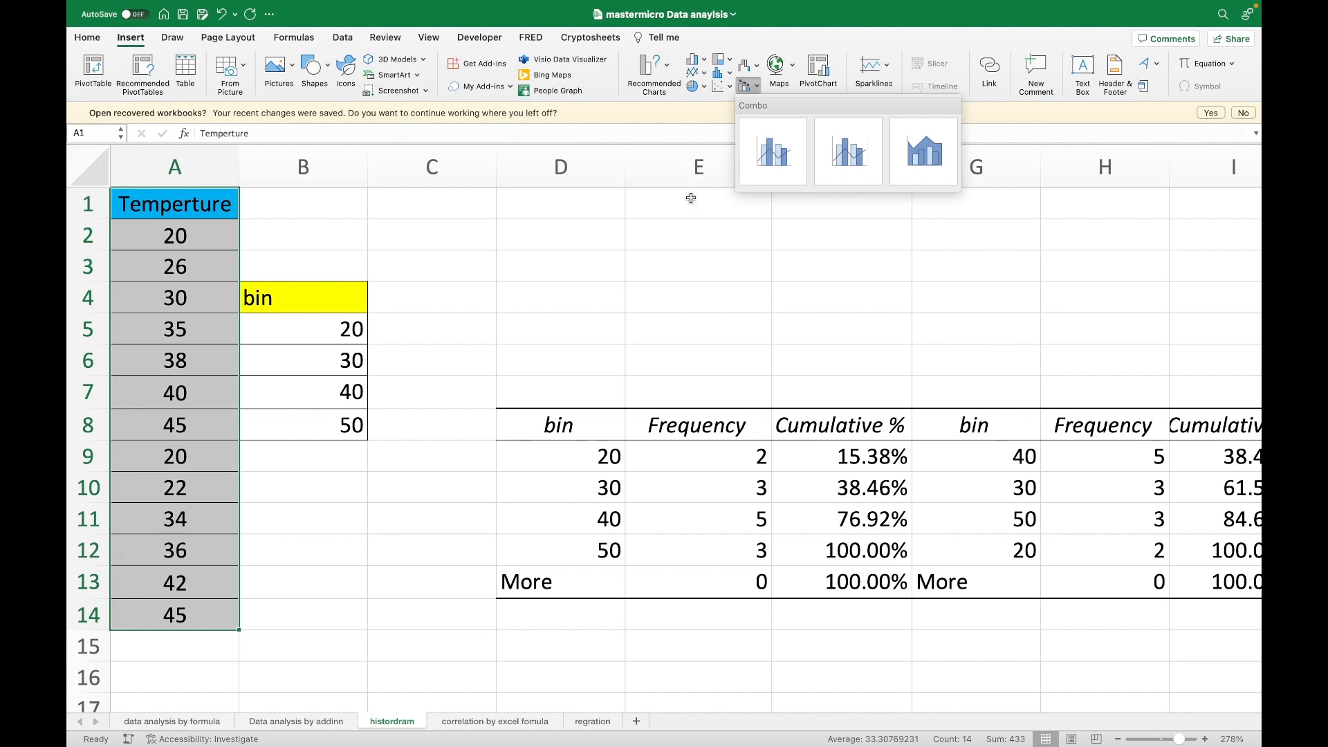
{"action": "left_click", "coordinate": [722, 274]}
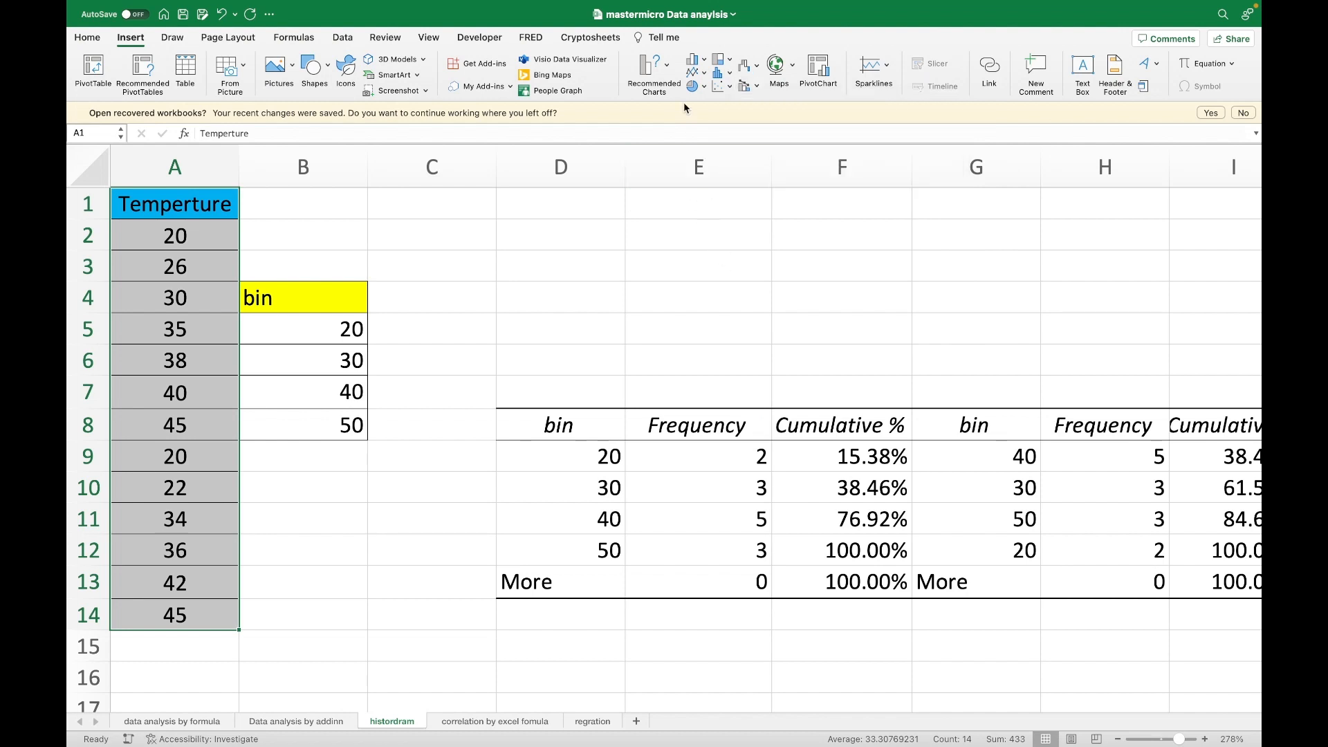
{"action": "left_click", "coordinate": [665, 66]}
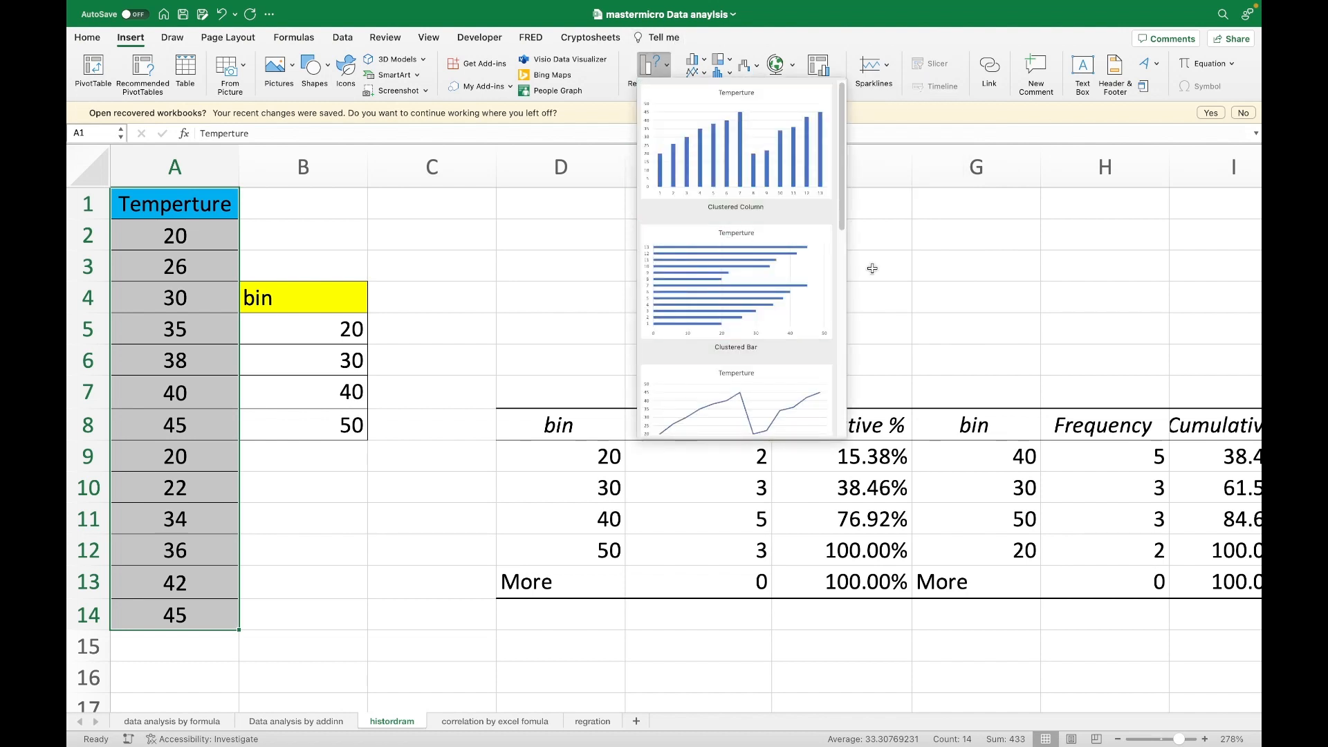
{"action": "scroll", "coordinate": [803, 295], "scroll_direction": "down", "scroll_amount": 5}
{"action": "scroll", "coordinate": [803, 295], "scroll_direction": "down", "scroll_amount": 8}
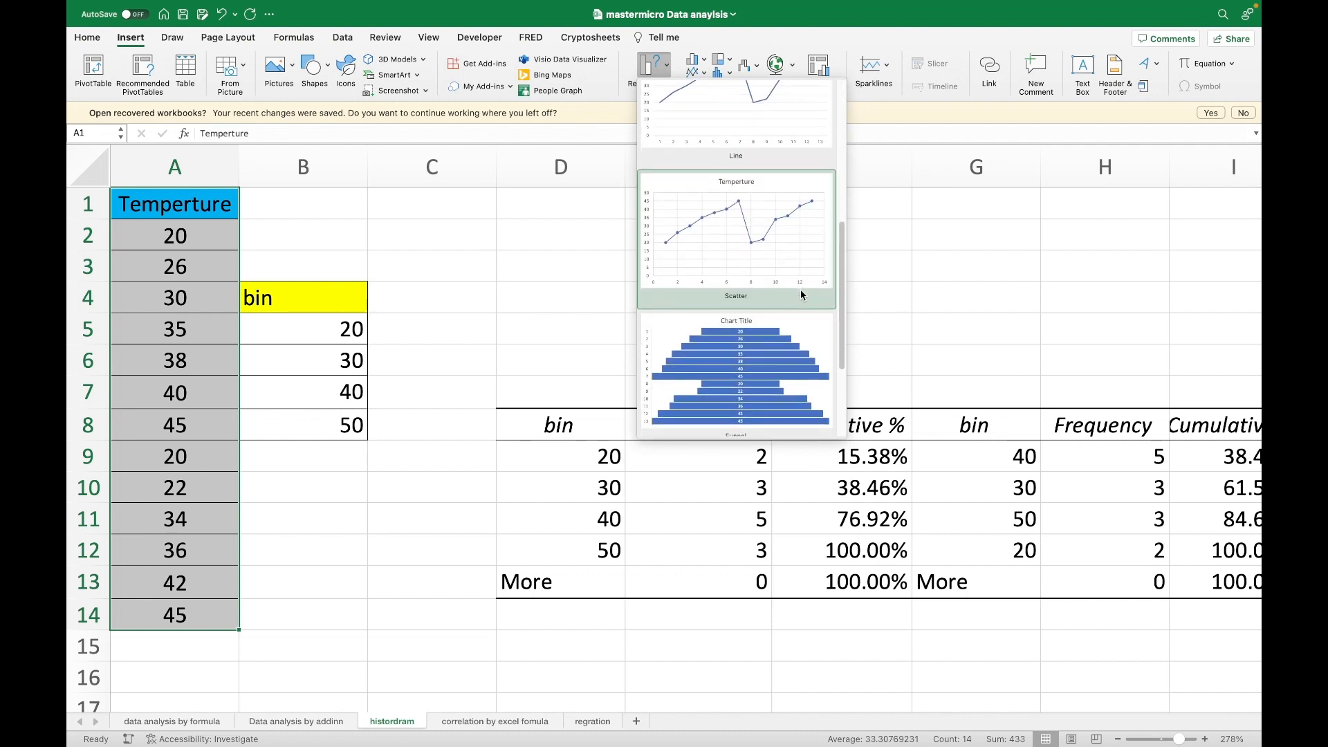
{"action": "scroll", "coordinate": [802, 295], "scroll_direction": "up", "scroll_amount": 13}
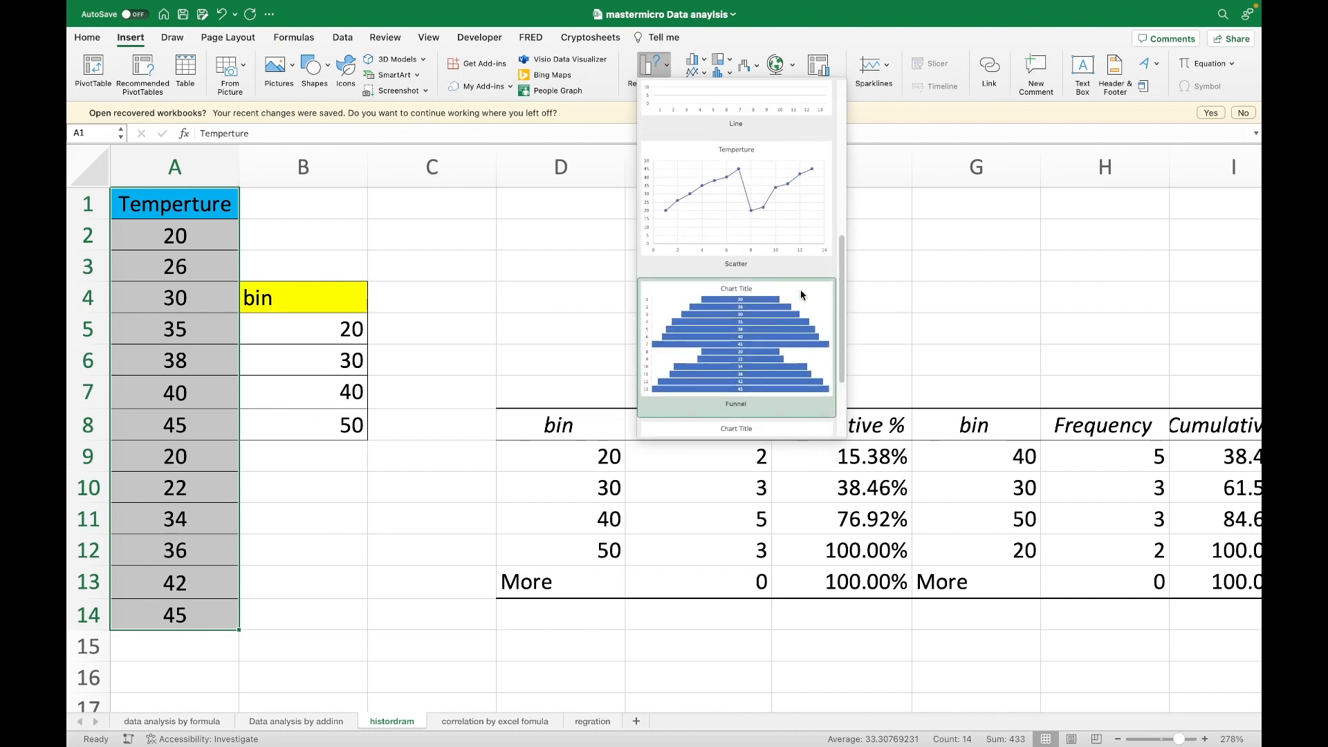
{"action": "left_click", "coordinate": [518, 226]}
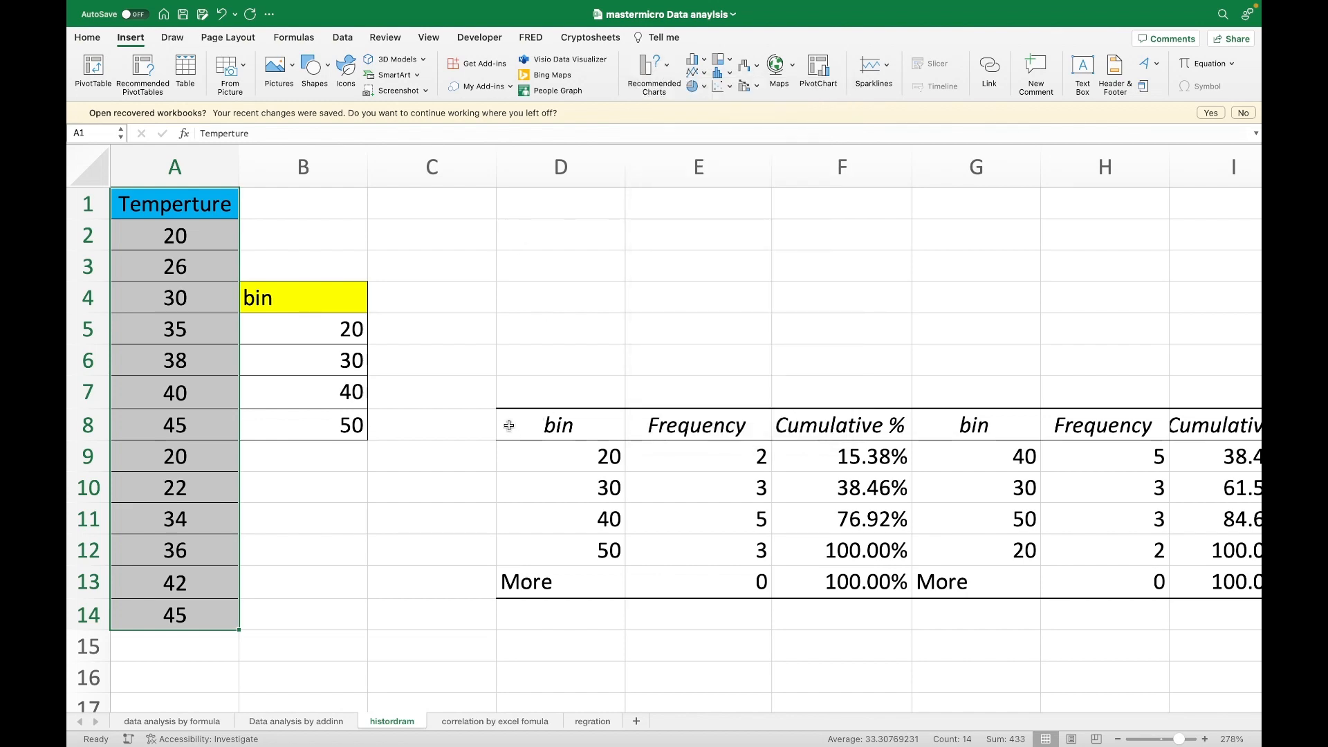
{"action": "scroll", "coordinate": [631, 473], "scroll_direction": "down", "scroll_amount": 5}
{"action": "scroll", "coordinate": [628, 434], "scroll_direction": "right", "scroll_amount": 5}
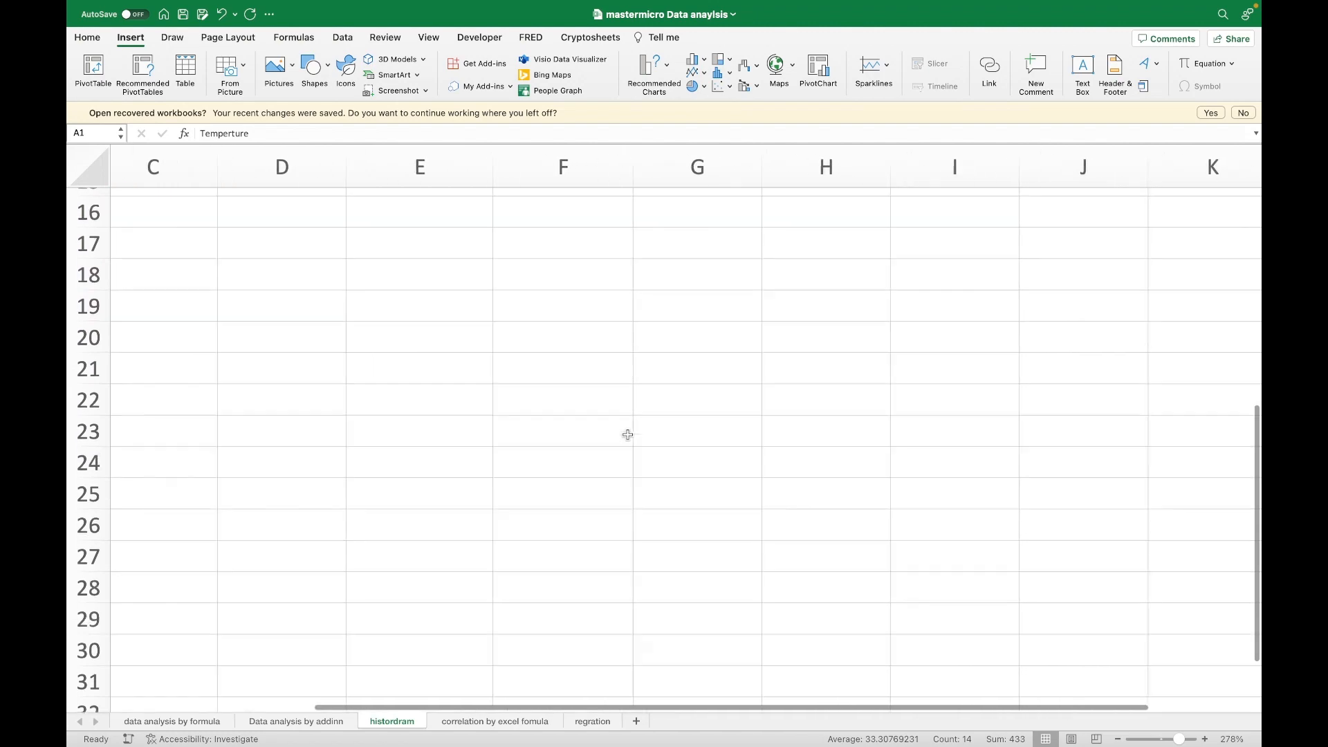
- Review the sorted frequency and cumulative percentage table and the Pareto histogram chart
{"action": "scroll", "coordinate": [627, 435], "scroll_direction": "up", "scroll_amount": 5}
{"action": "scroll", "coordinate": [628, 435], "scroll_direction": "left", "scroll_amount": 2}
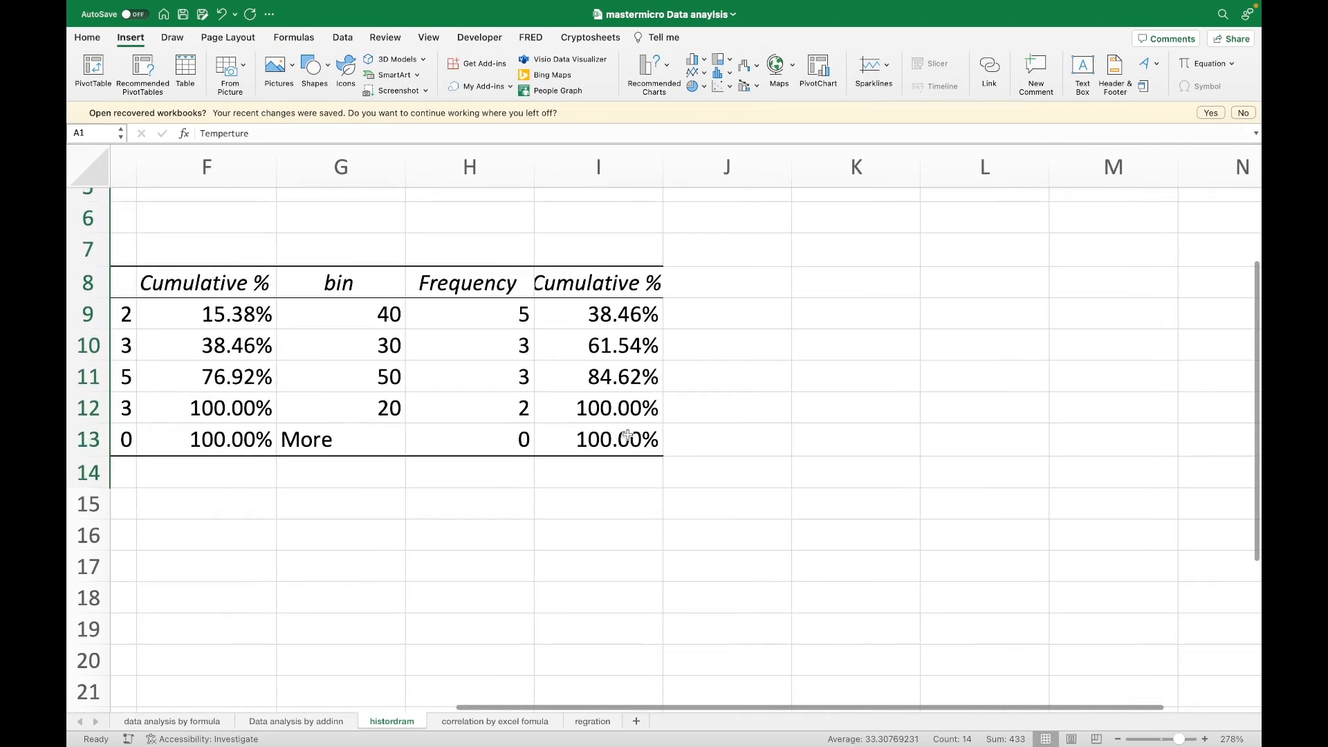
{"action": "scroll", "coordinate": [627, 435], "scroll_direction": "down", "scroll_amount": 4}
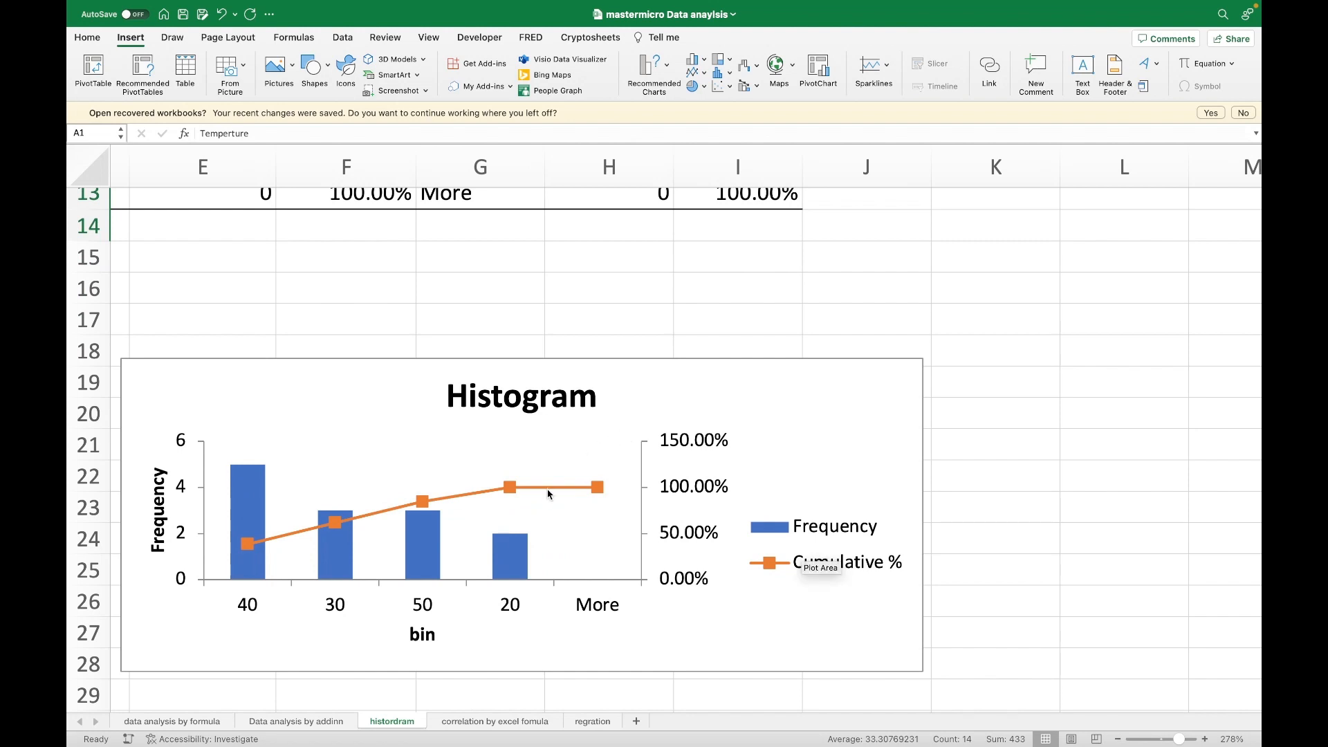
{"action": "mouse_move", "coordinate": [520, 728]}
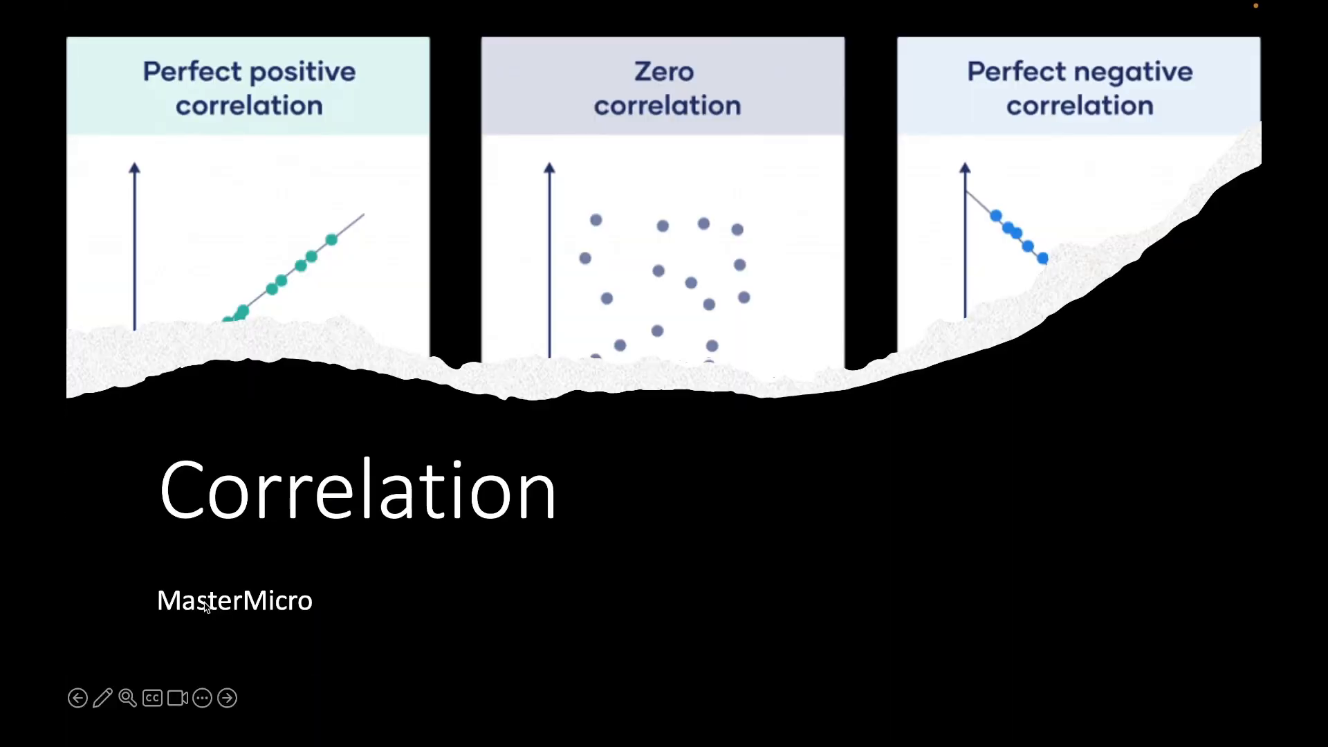
{"action": "key", "text": "Right"}
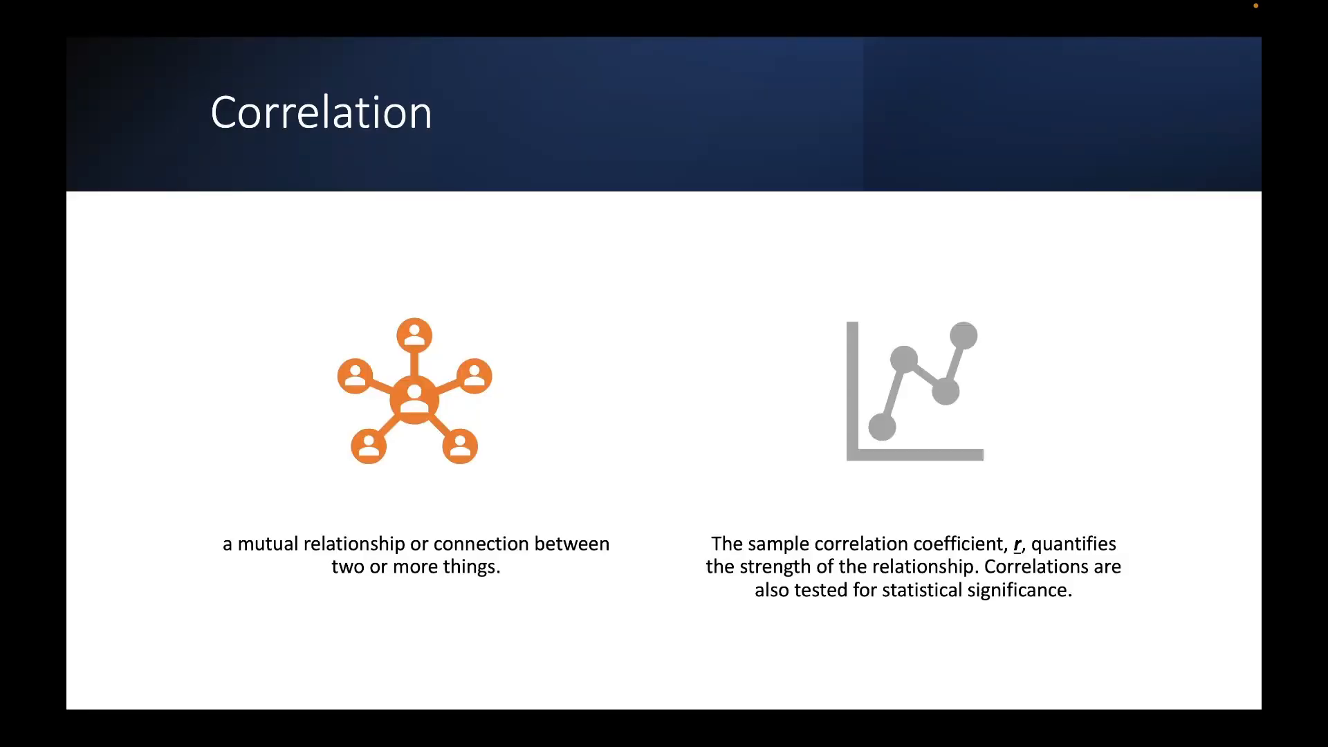
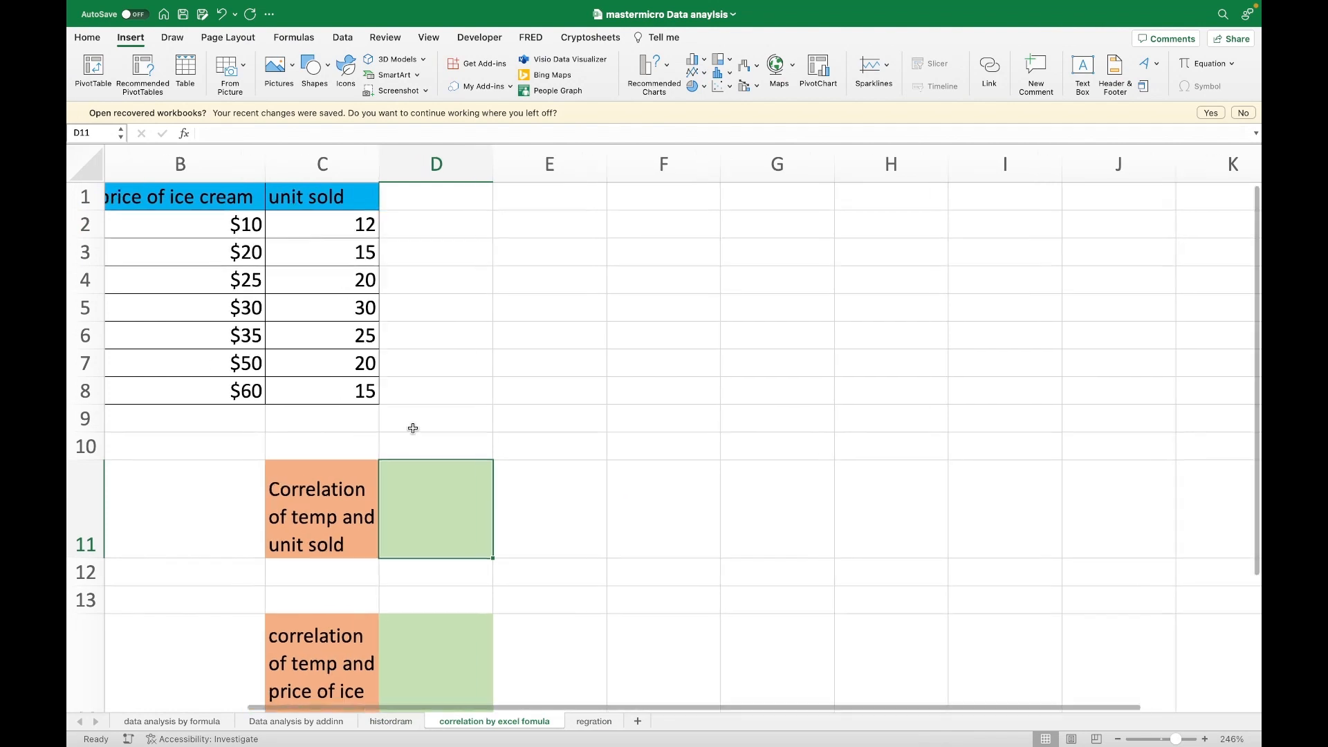
- Start a CORREL formula in cell D11 for the correlation of temperature and units sold
{"action": "scroll", "coordinate": [413, 428], "scroll_direction": "left", "scroll_amount": 1}
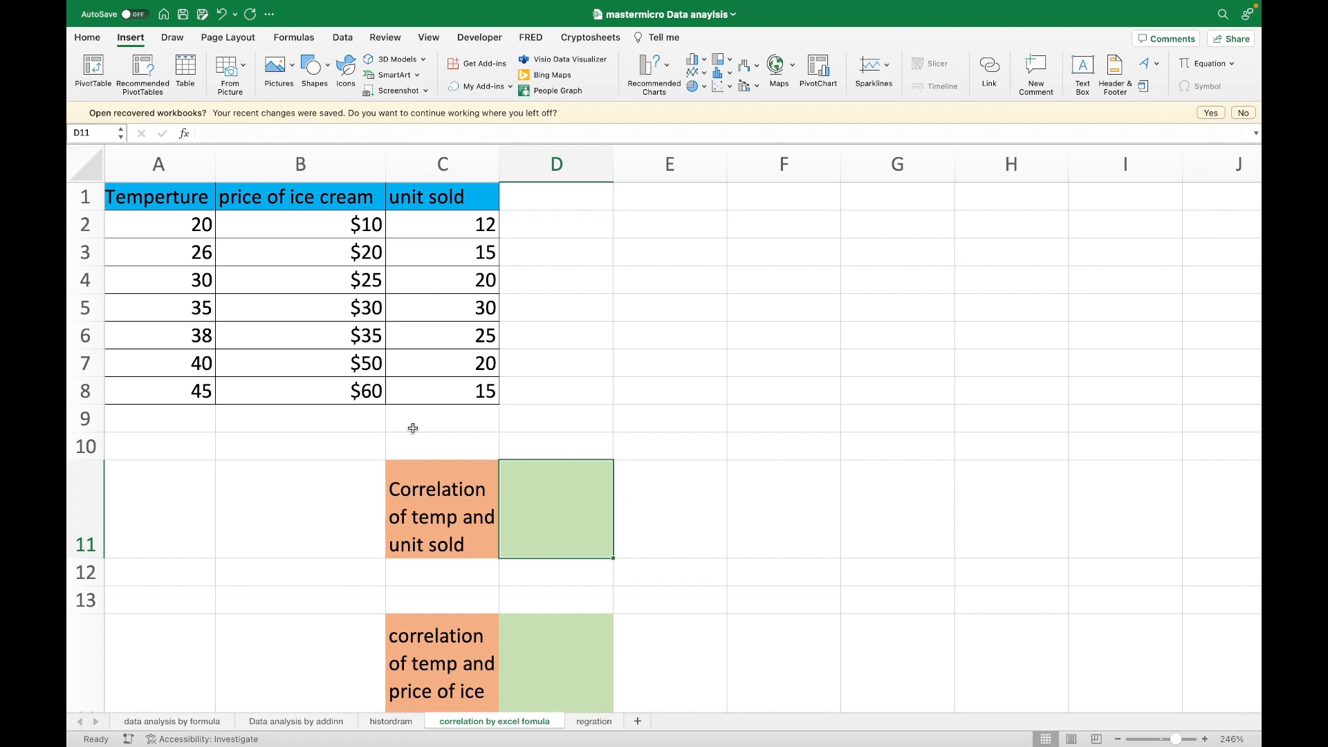
{"action": "scroll", "coordinate": [413, 428], "scroll_direction": "down", "scroll_amount": 2}
{"action": "scroll", "coordinate": [413, 428], "scroll_direction": "up", "scroll_amount": 2}
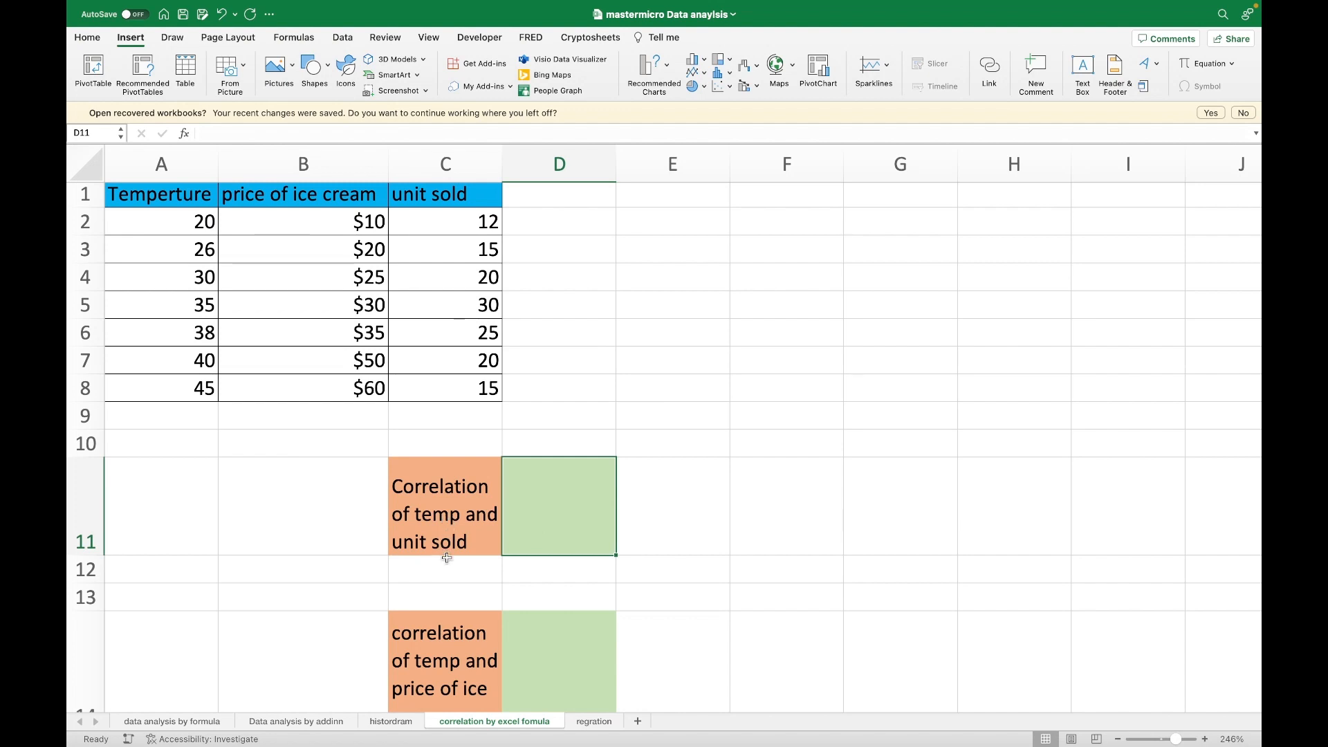
{"action": "double_click", "coordinate": [564, 494]}
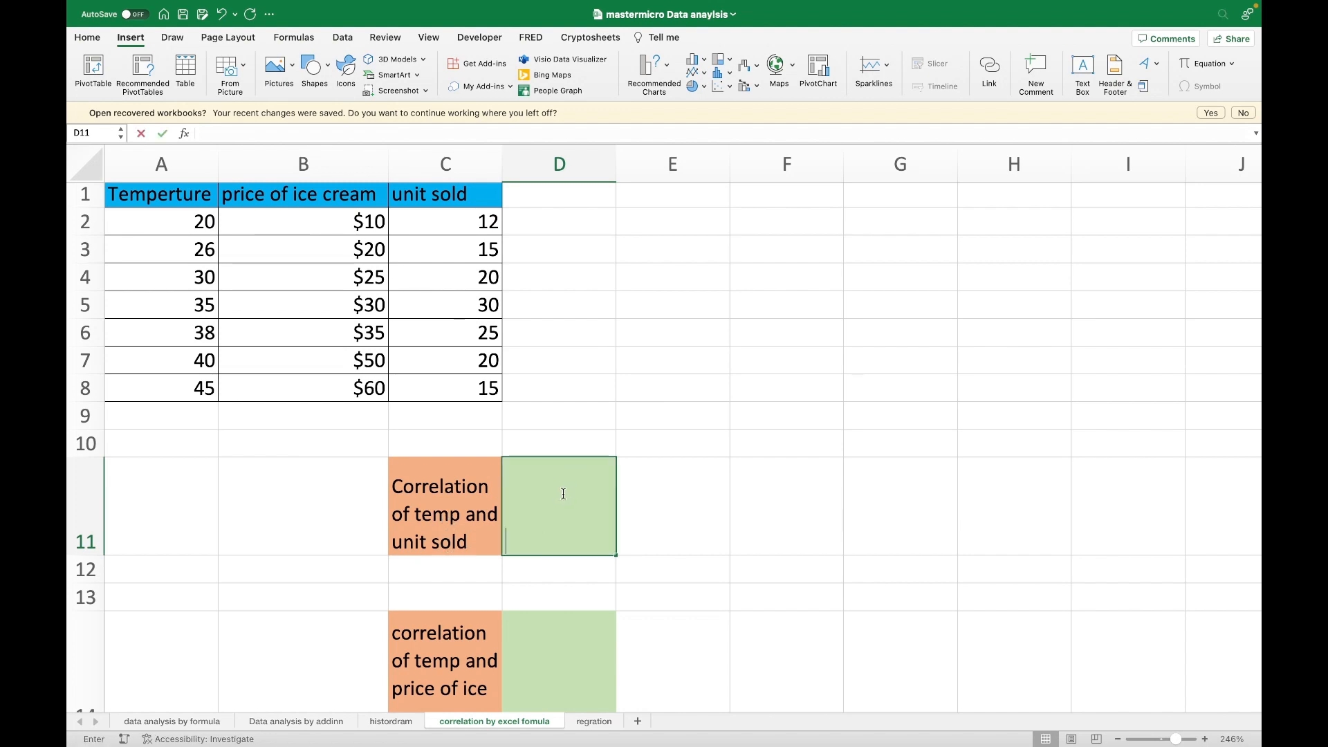
{"action": "type", "text": "="}
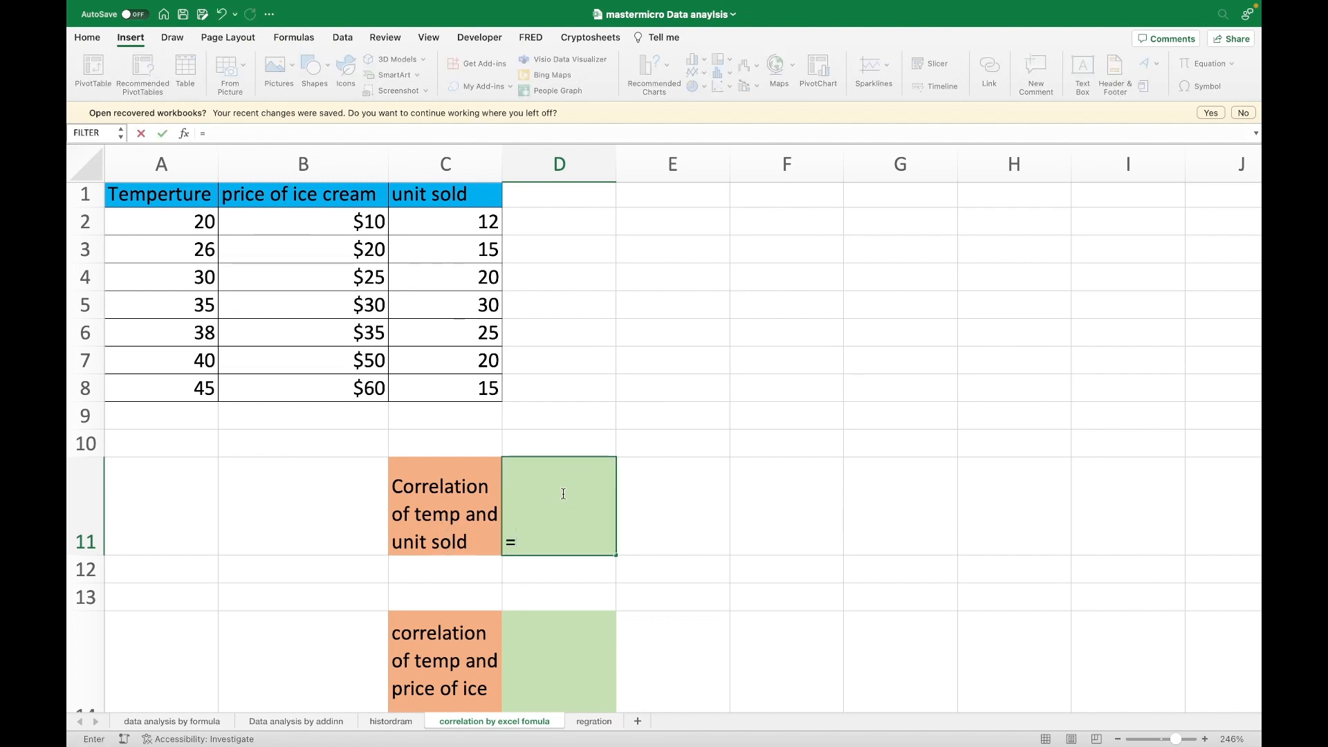
{"action": "type", "text": "c"}
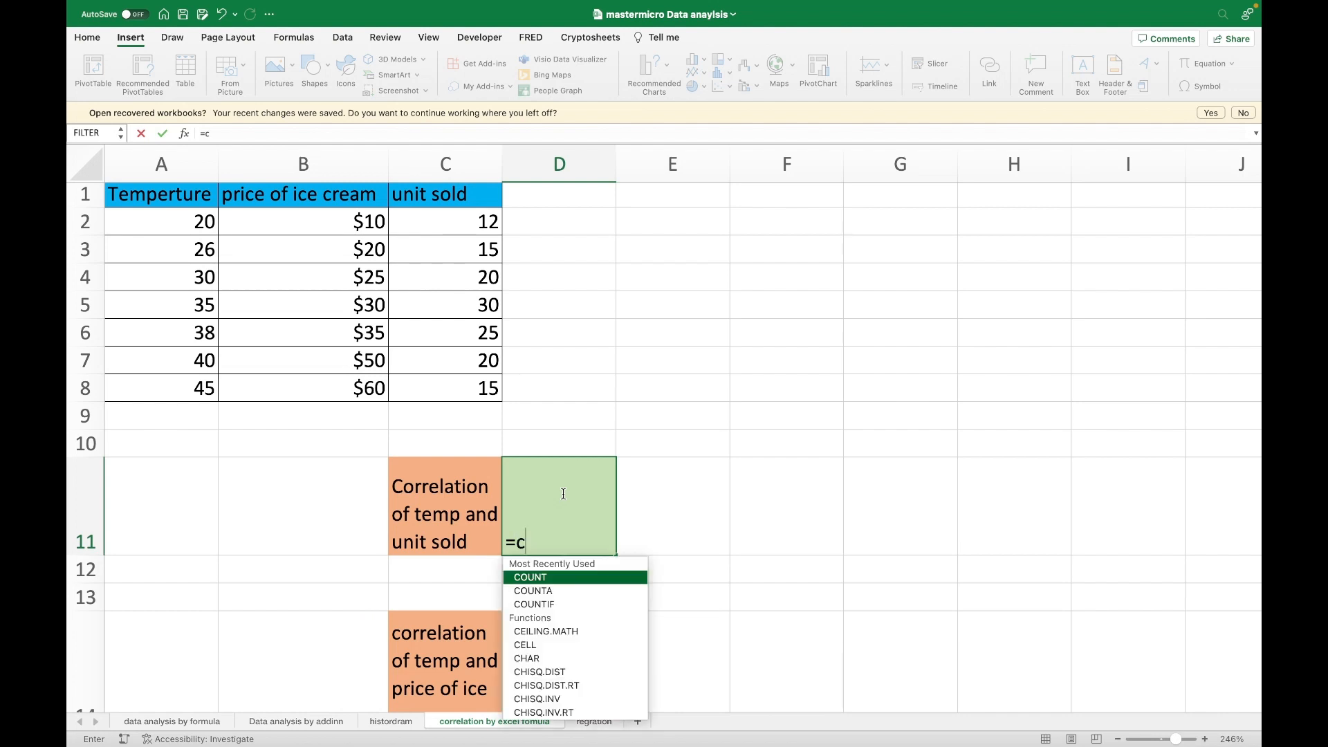
{"action": "type", "text": "o"}
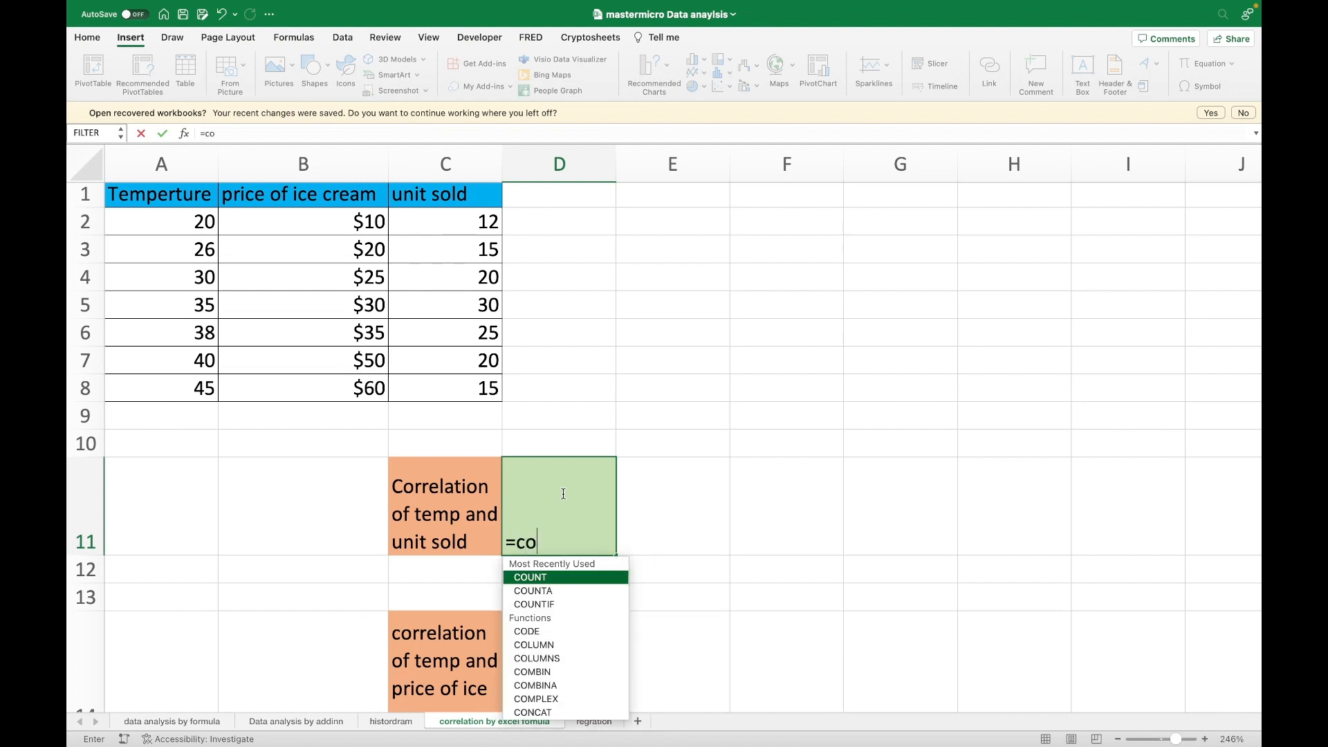
{"action": "type", "text": "rr"}
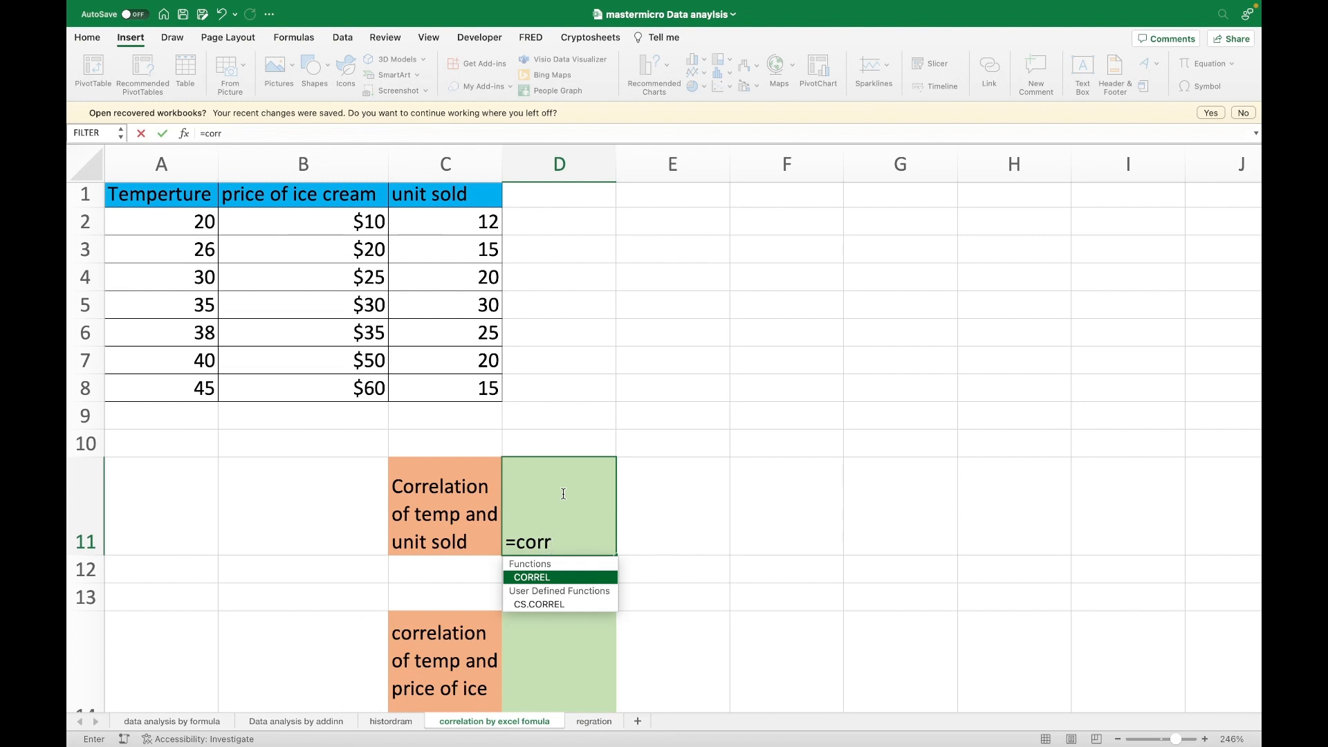
{"action": "type", "text": "e"}
{"action": "double_click", "coordinate": [527, 577]}
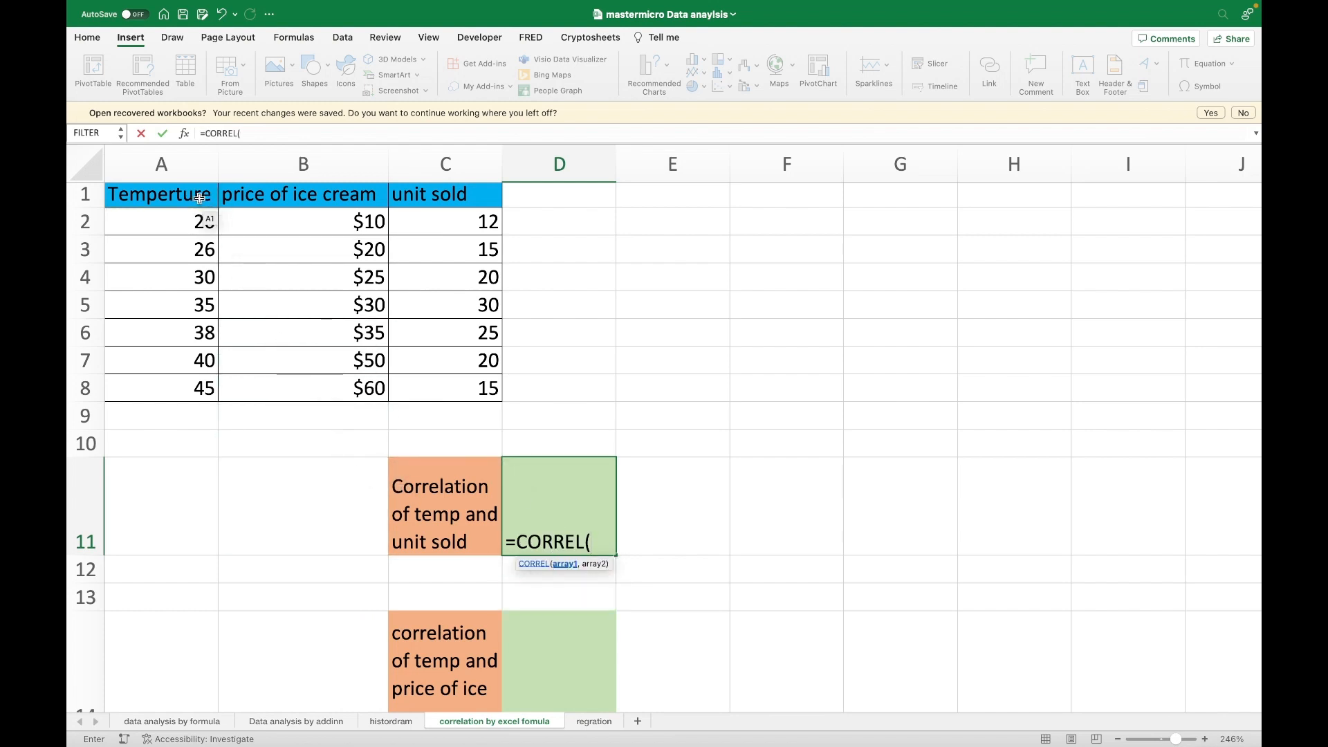
- Complete the D11 formula with temperatures A2:A8 as the first array and units sold C2:C8 as the second
{"action": "left_click_drag", "start_coordinate": [207, 220], "coordinate": [186, 385]}
{"action": "type", "text": ","}
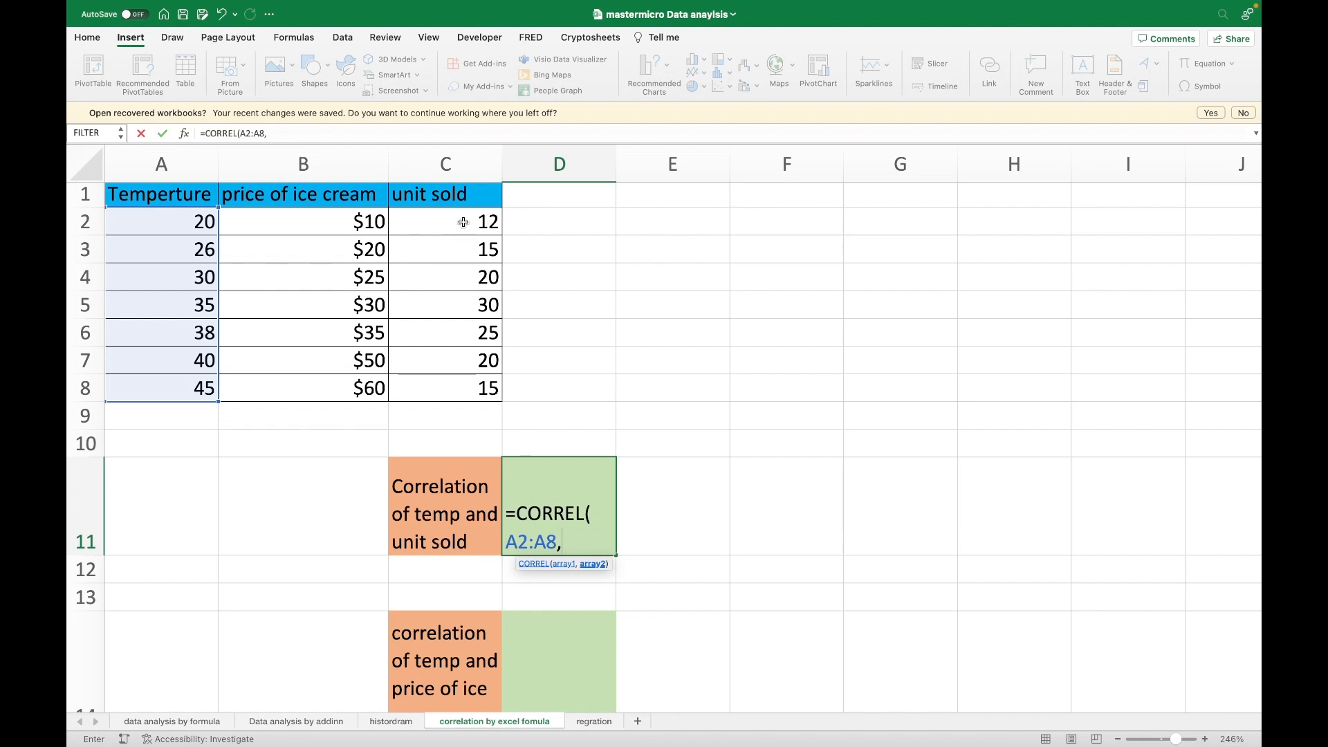
{"action": "left_click_drag", "start_coordinate": [463, 222], "coordinate": [471, 393]}
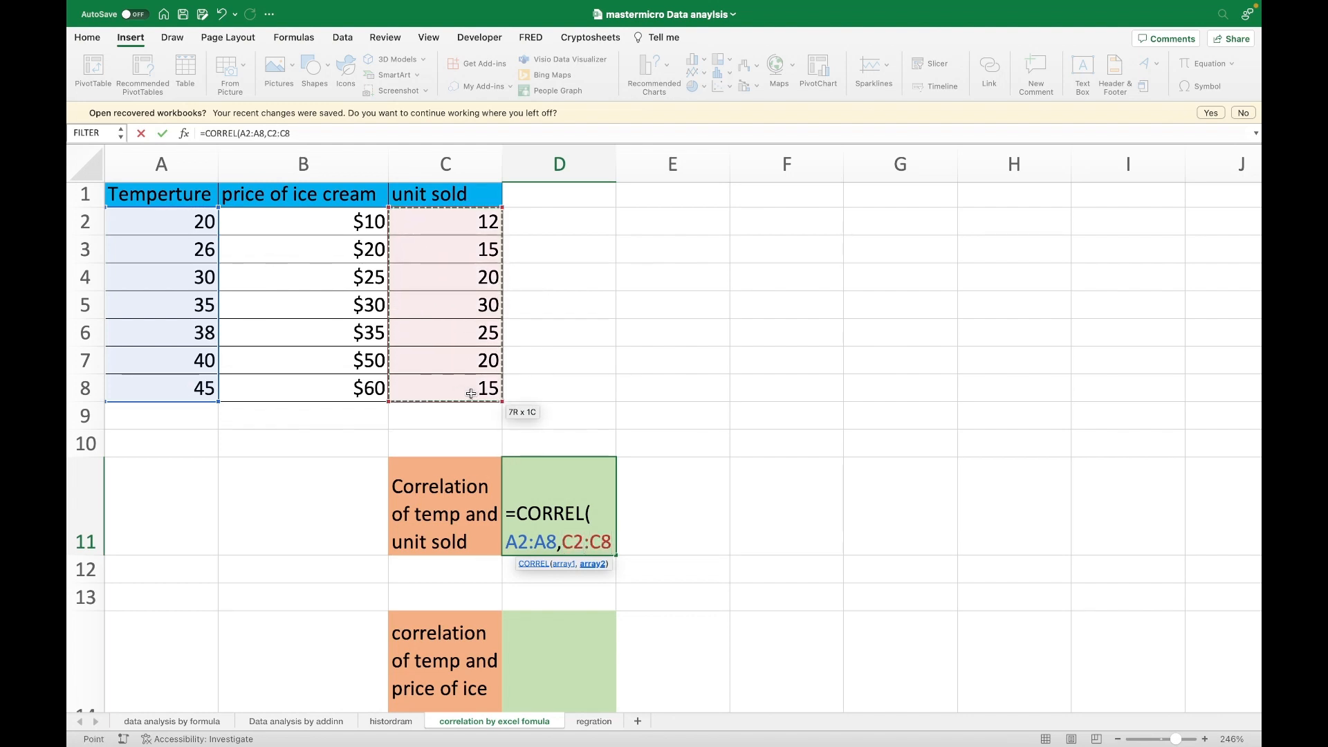
{"action": "key", "text": "Return"}
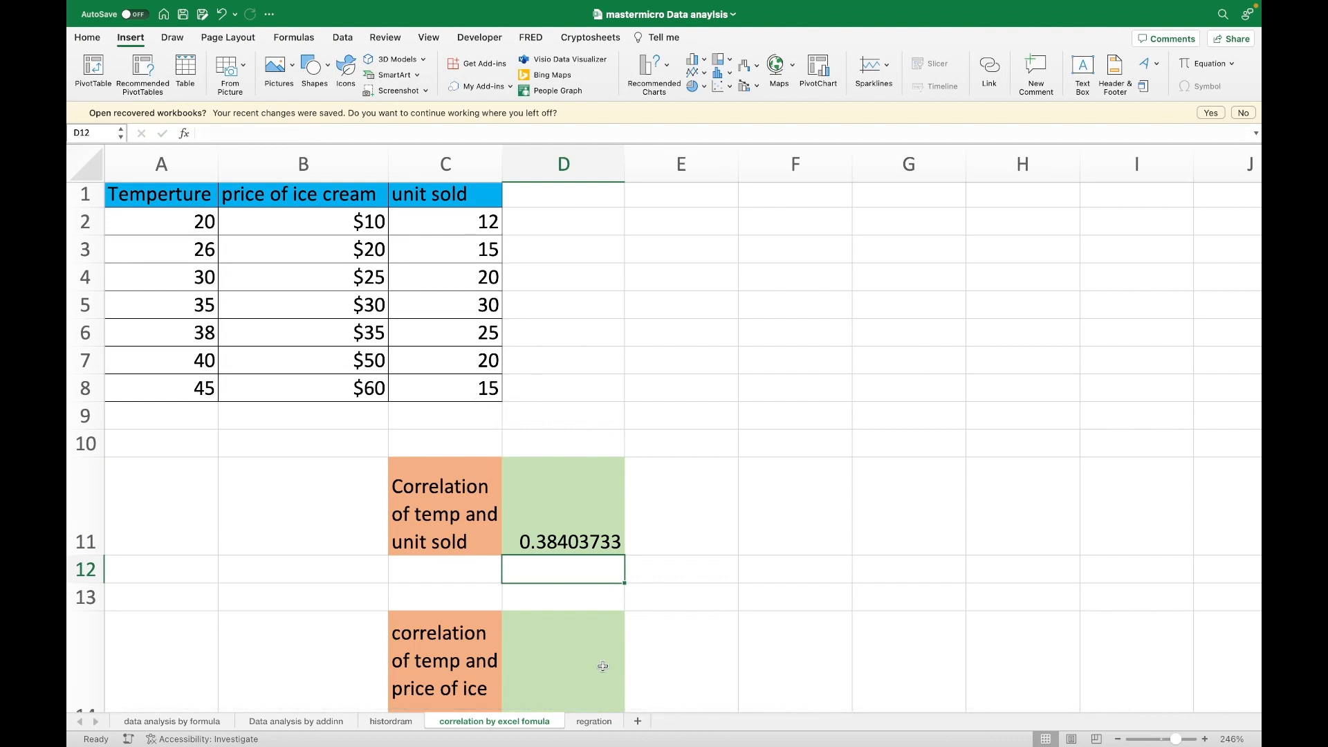
- Insert the CORREL function into cell D14 by searching for "cor" in the Formula Builder
{"action": "left_click", "coordinate": [601, 666]}
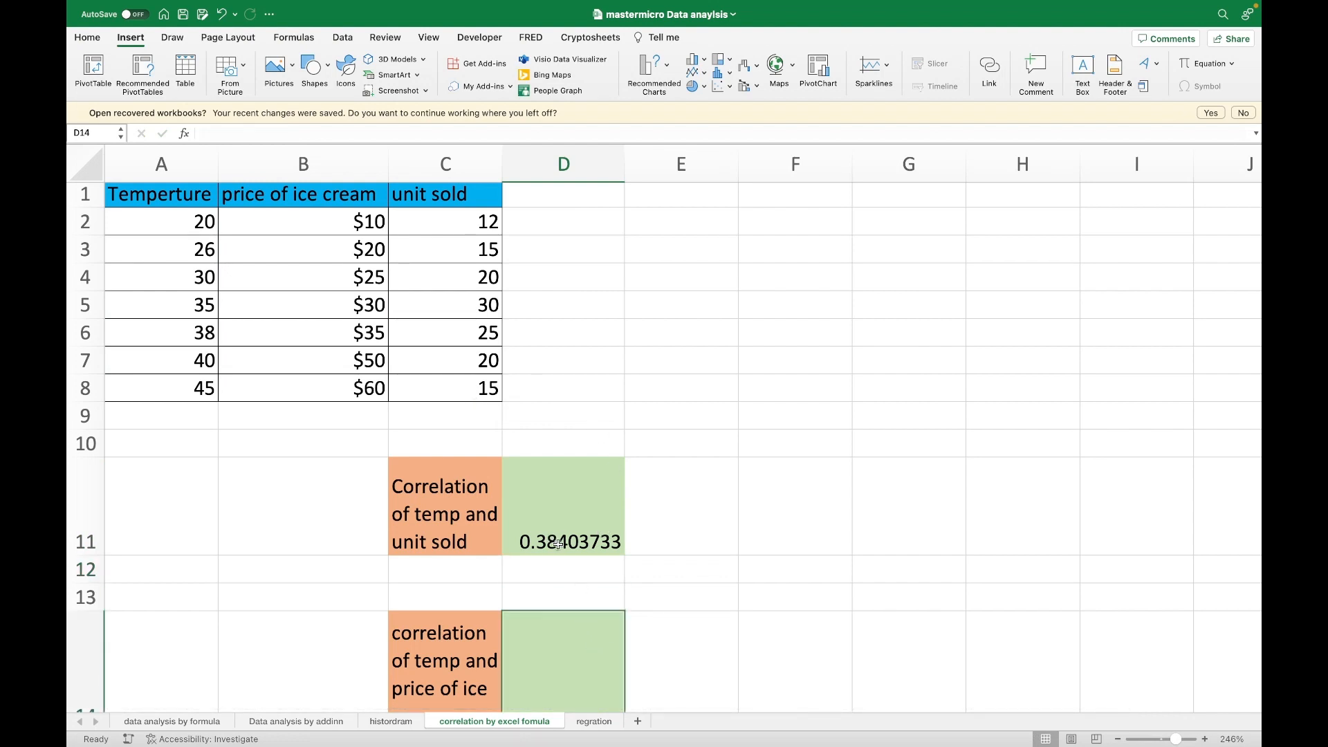
{"action": "scroll", "coordinate": [576, 548], "scroll_direction": "down", "scroll_amount": 2}
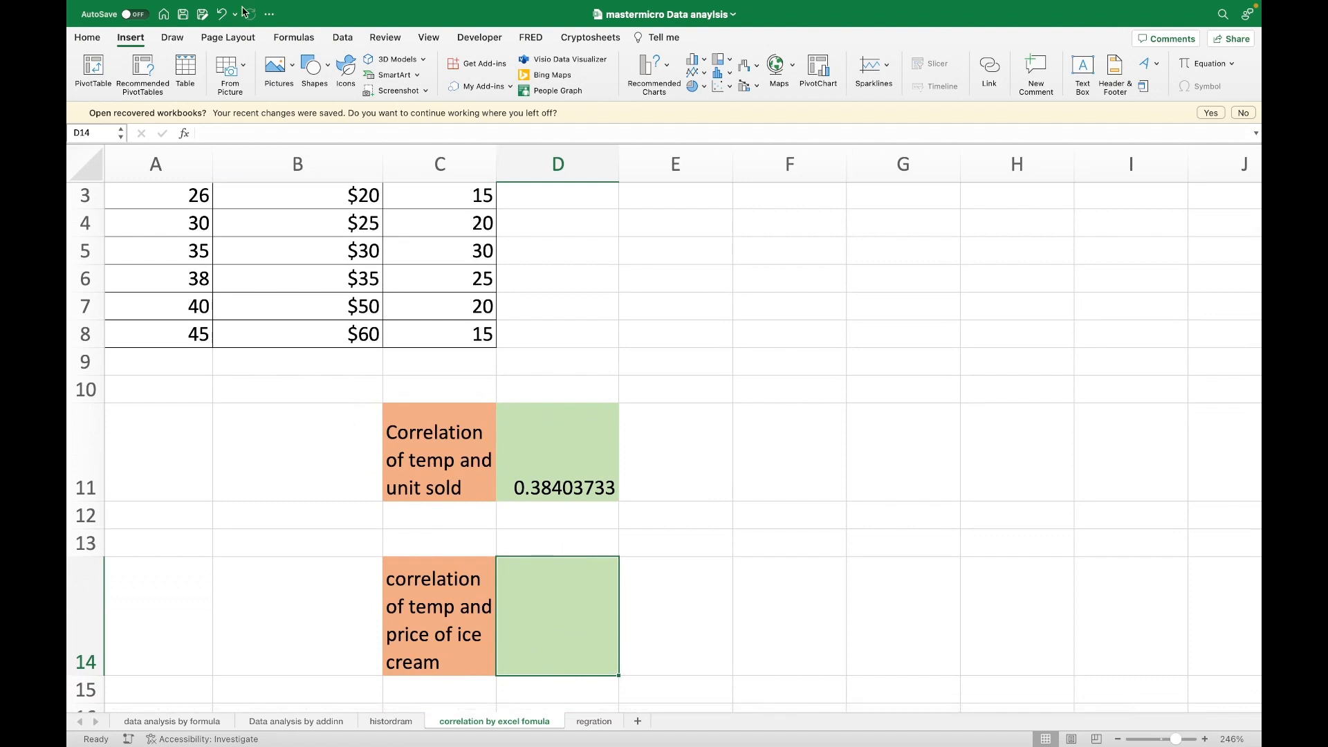
{"action": "left_click", "coordinate": [296, 38]}
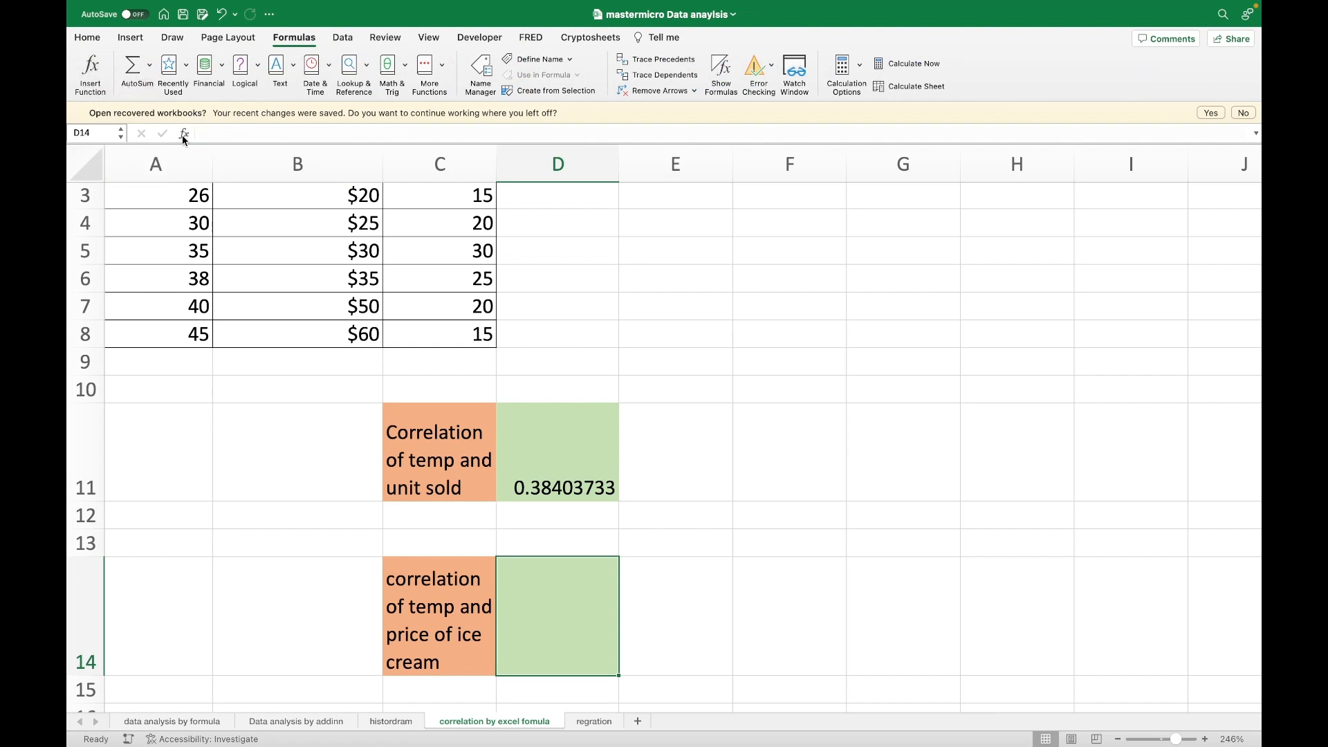
{"action": "left_click", "coordinate": [93, 68]}
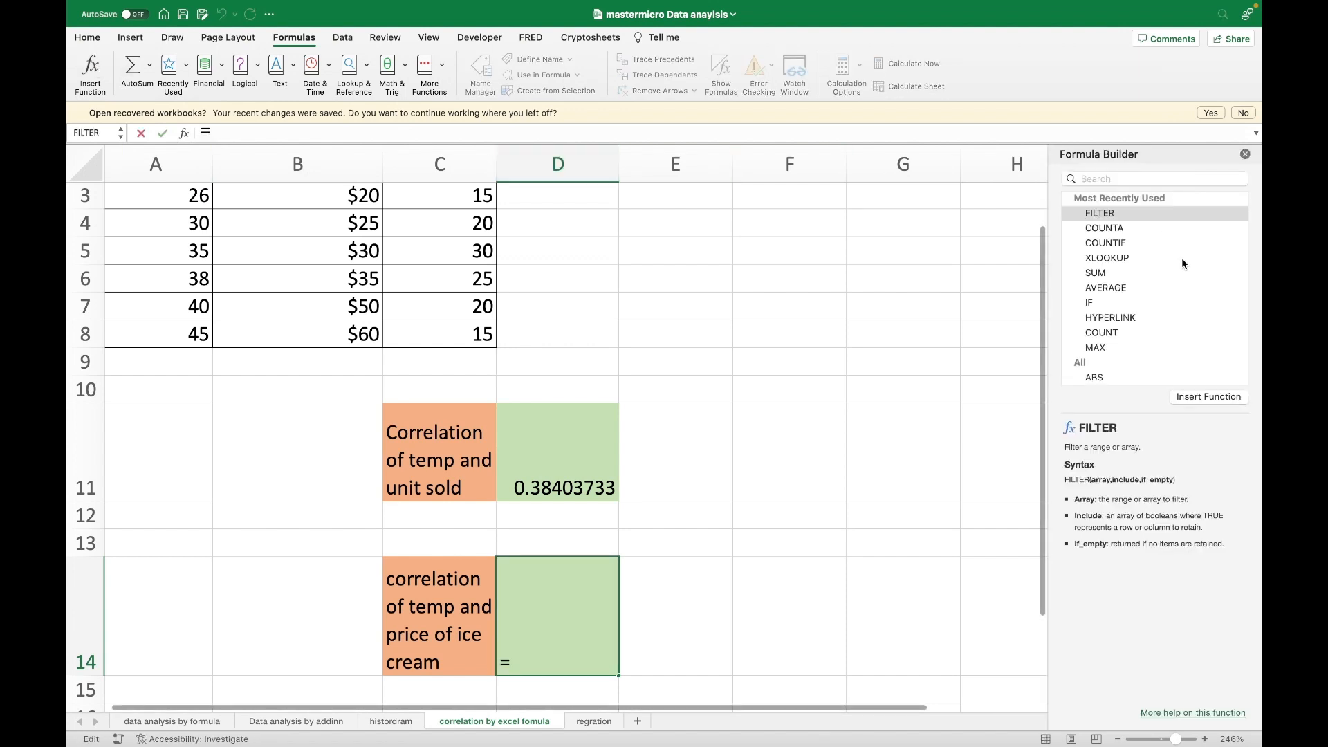
{"action": "left_click", "coordinate": [1114, 177]}
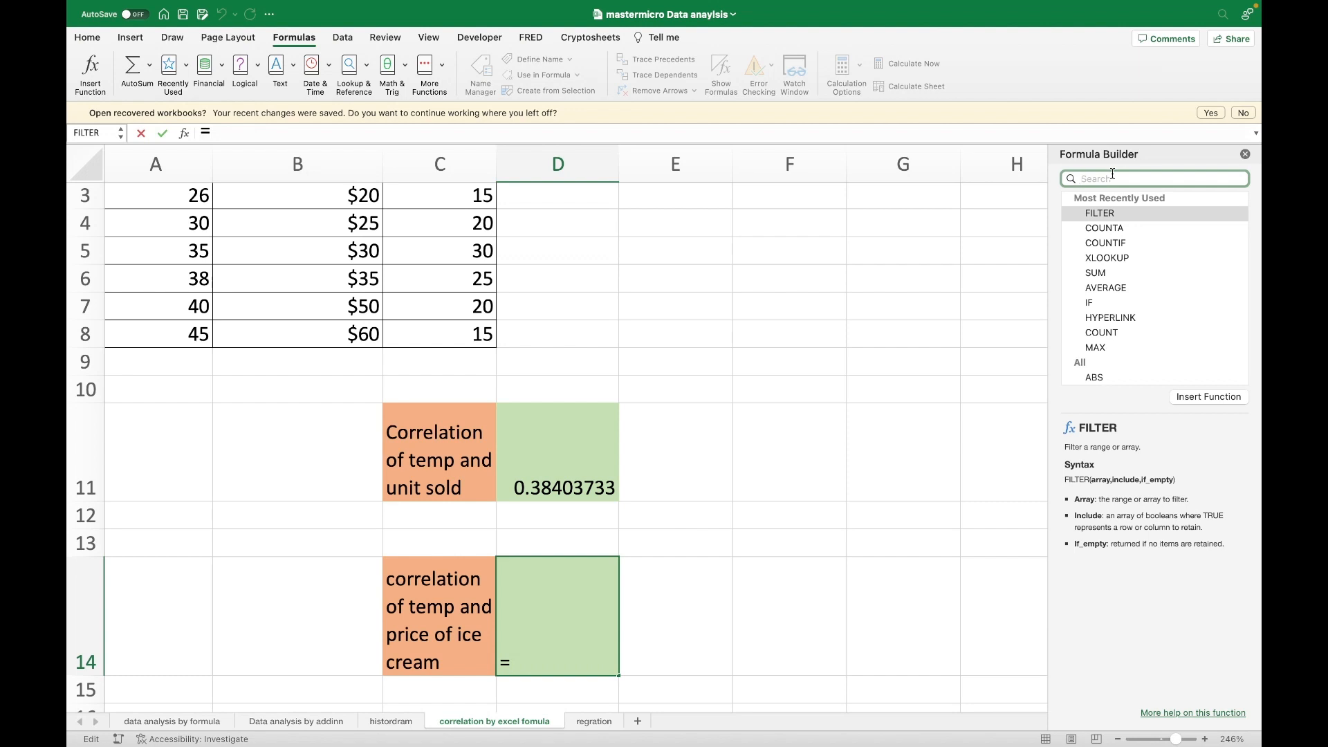
{"action": "type", "text": "coo"}
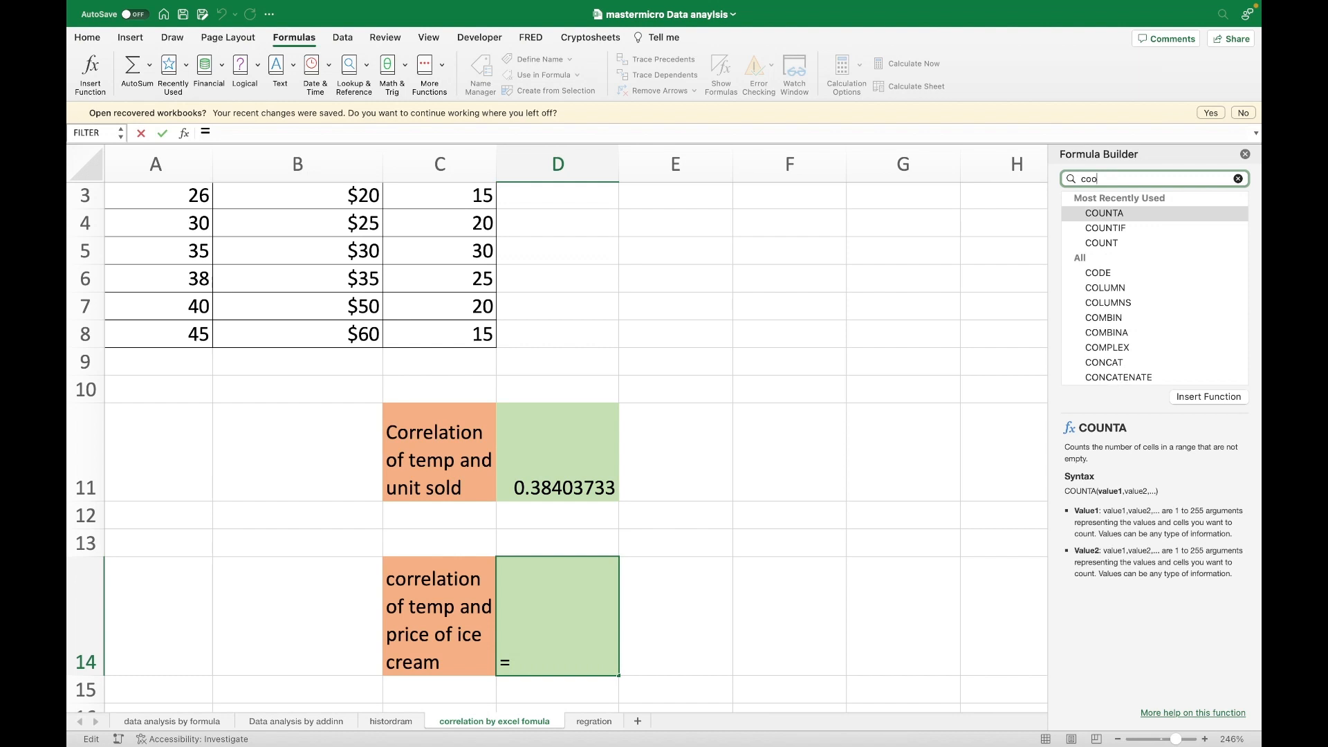
{"action": "type", "text": "r"}
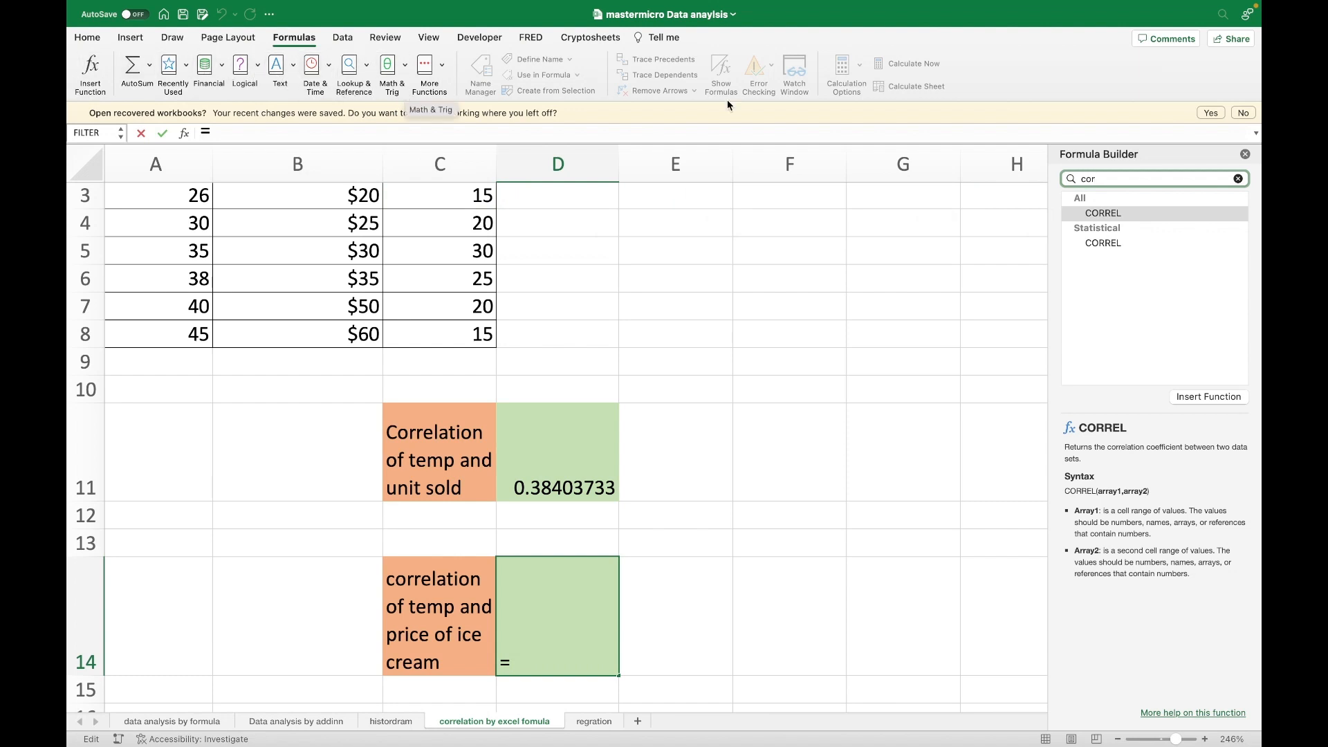
{"action": "left_click", "coordinate": [1130, 216]}
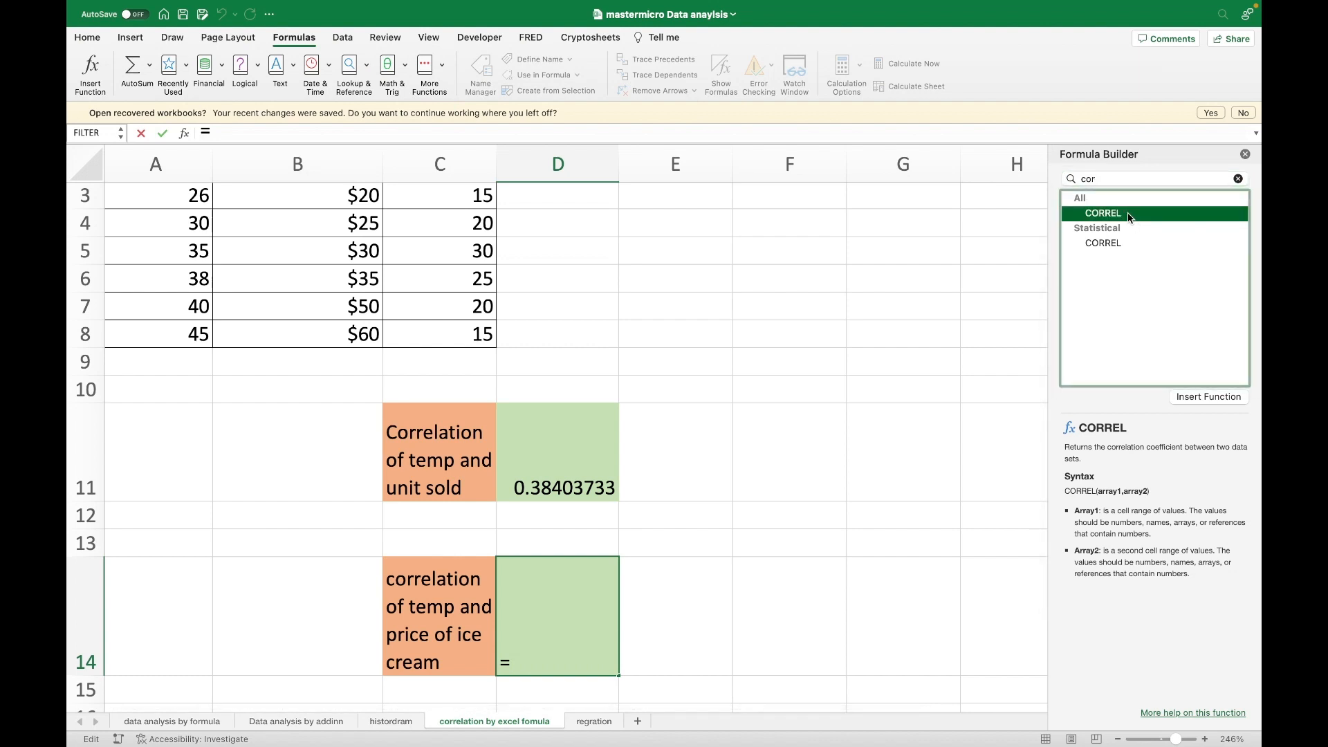
{"action": "double_click", "coordinate": [1127, 213]}
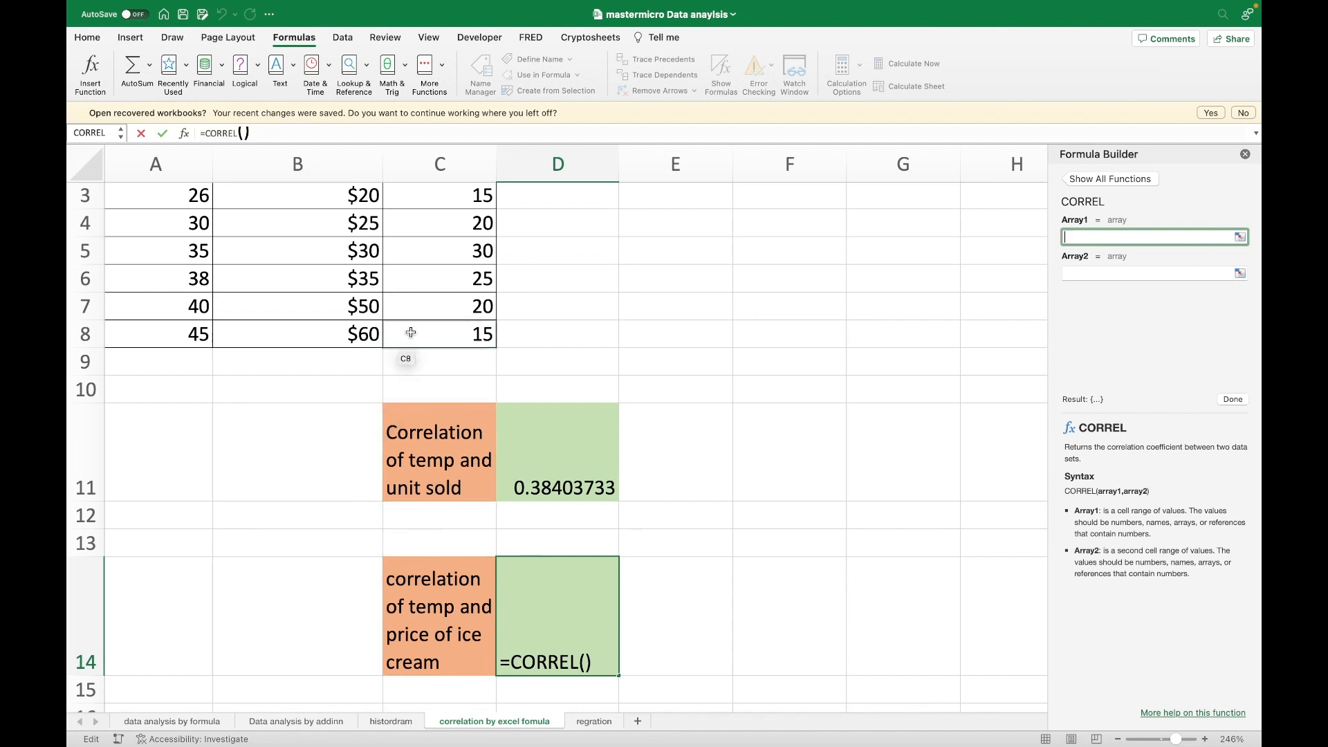
- Set Array1 to A2:A8 and Array2 to B2:B8 for the D14 correlation, finish the formula and close the Formula Builder
{"action": "scroll", "coordinate": [415, 346], "scroll_direction": "up", "scroll_amount": 2}
{"action": "left_click_drag", "start_coordinate": [182, 211], "coordinate": [183, 389]}
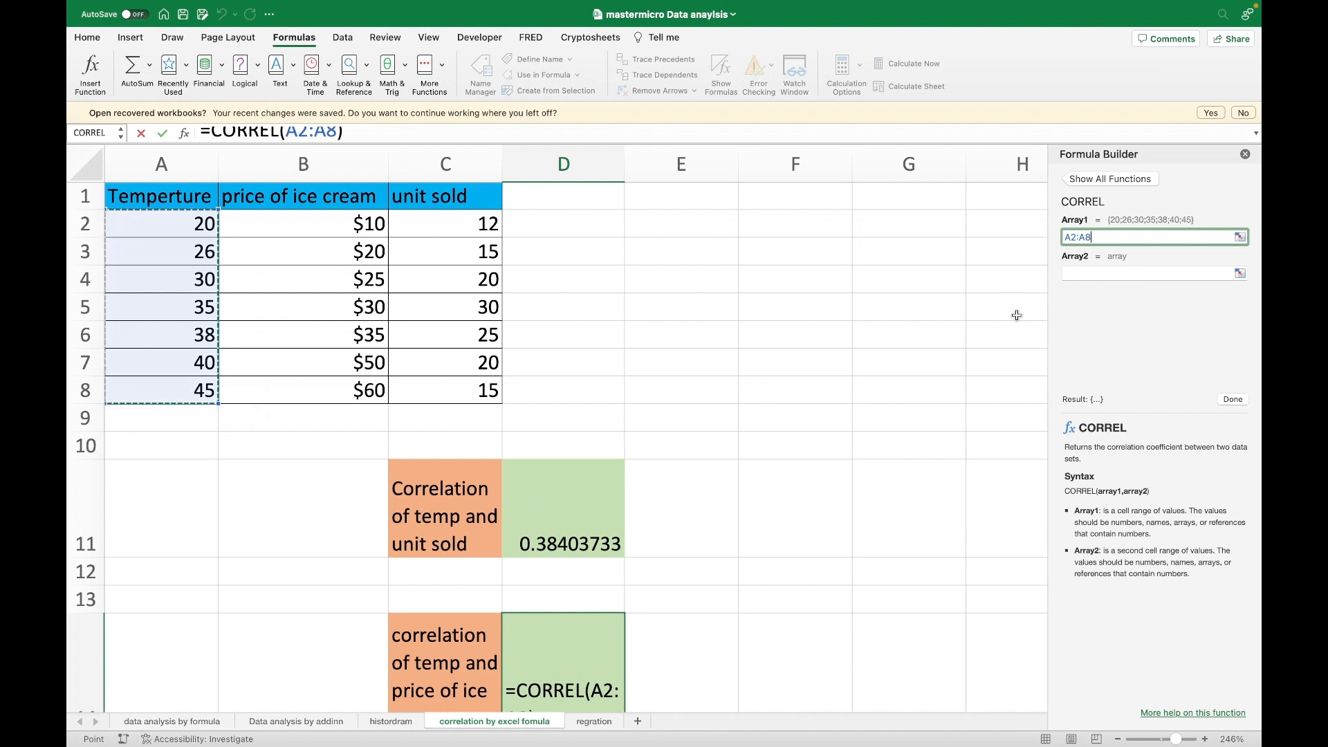
{"action": "left_click", "coordinate": [1091, 273]}
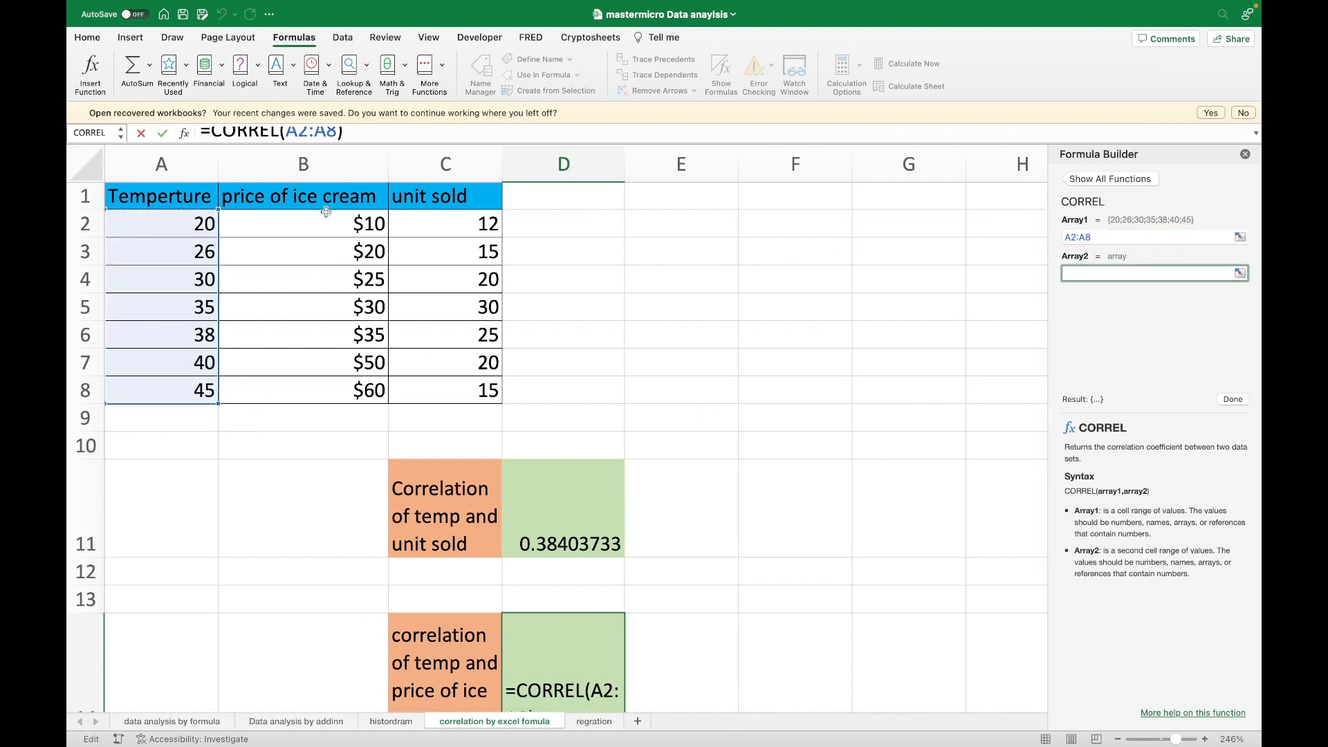
{"action": "left_click_drag", "start_coordinate": [324, 216], "coordinate": [326, 381]}
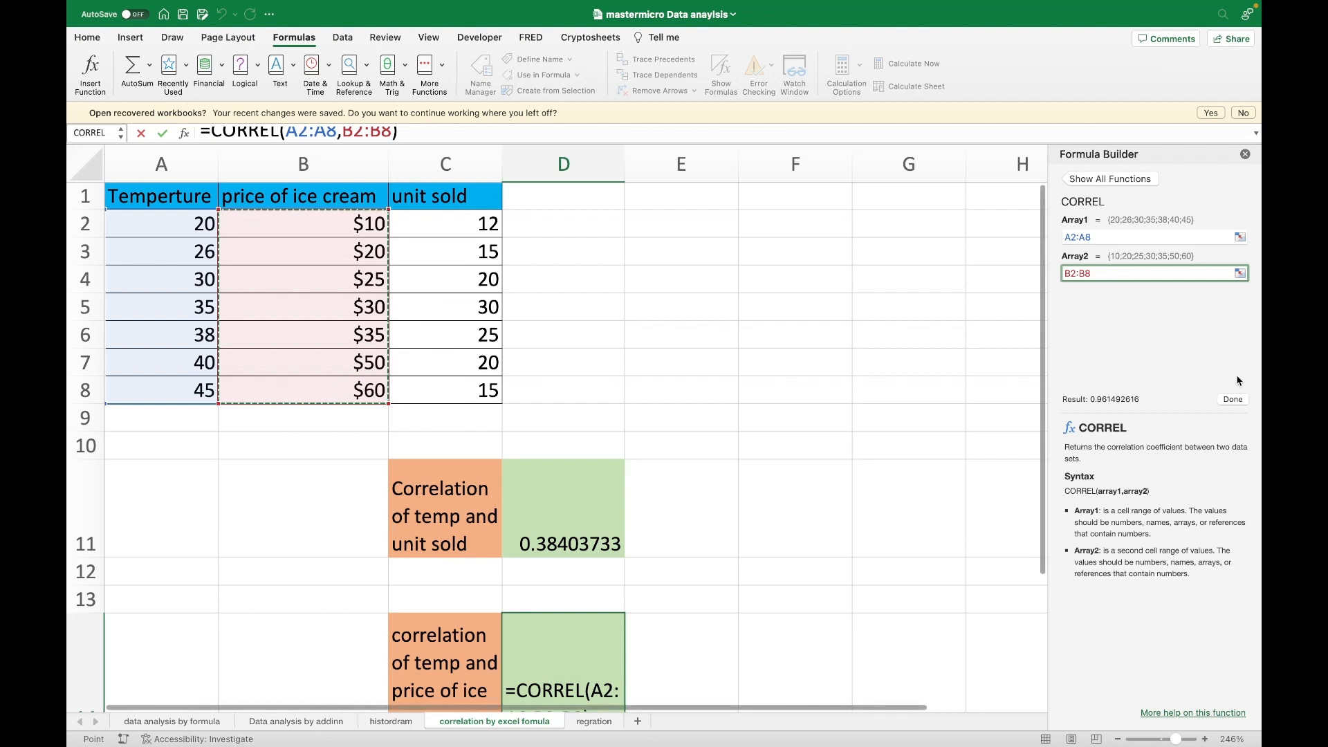
{"action": "left_click", "coordinate": [1230, 401]}
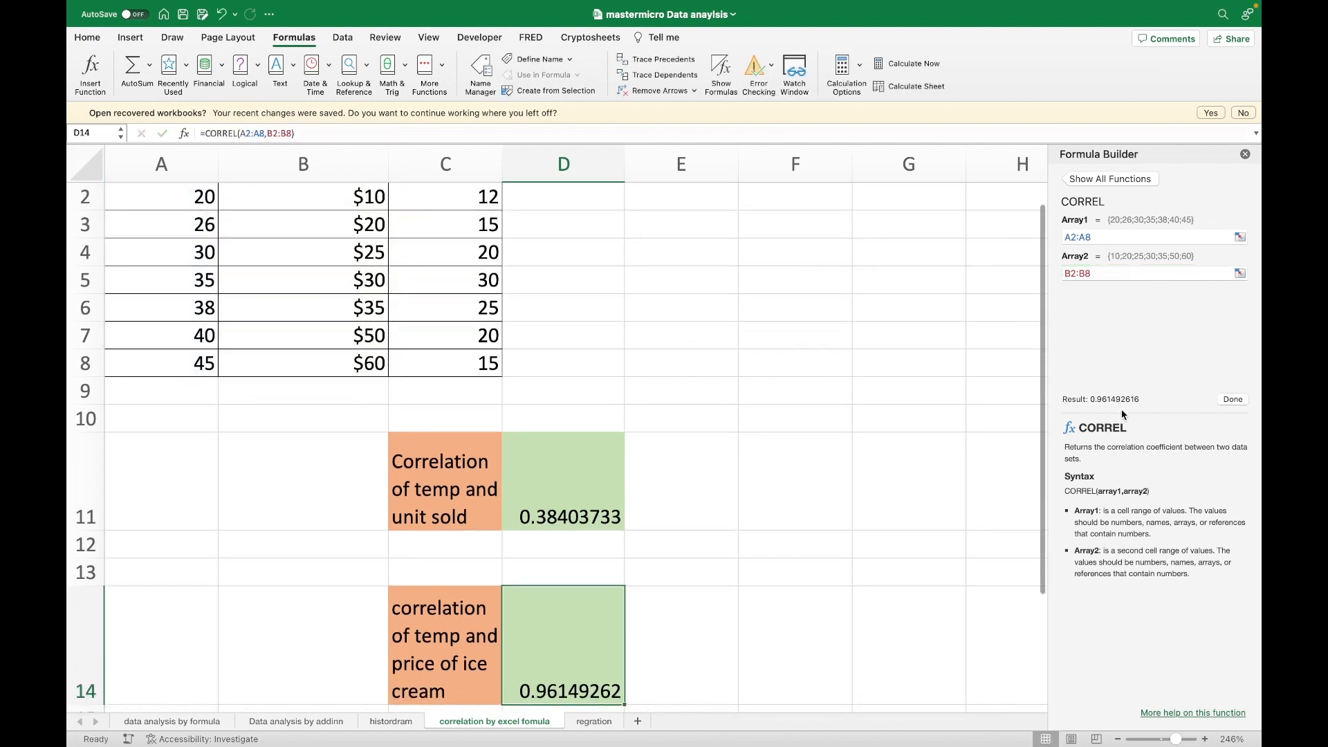
{"action": "left_click", "coordinate": [877, 450]}
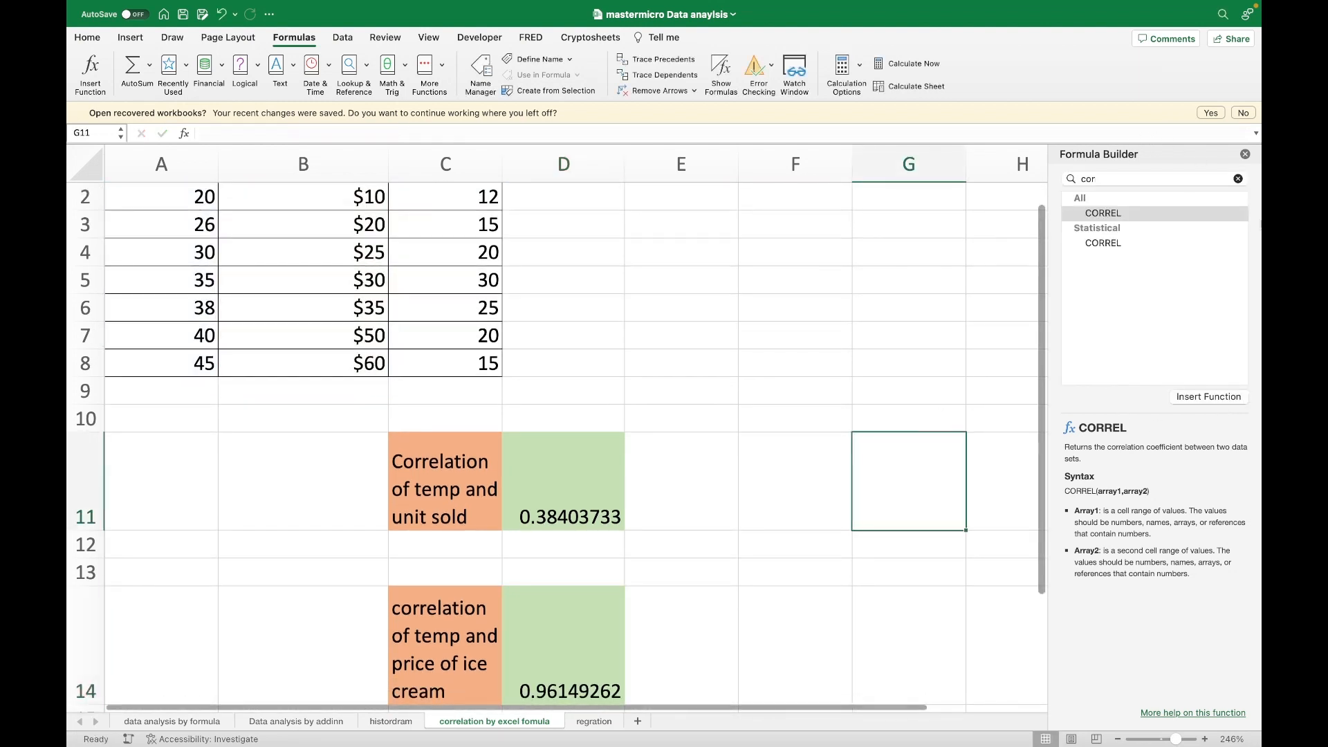
{"action": "left_click", "coordinate": [1245, 155]}
- Open the Correlation tool from the Data Analysis tools for the temperature, ice cream price and units sold table
{"action": "scroll", "coordinate": [704, 605], "scroll_direction": "up", "scroll_amount": 1}
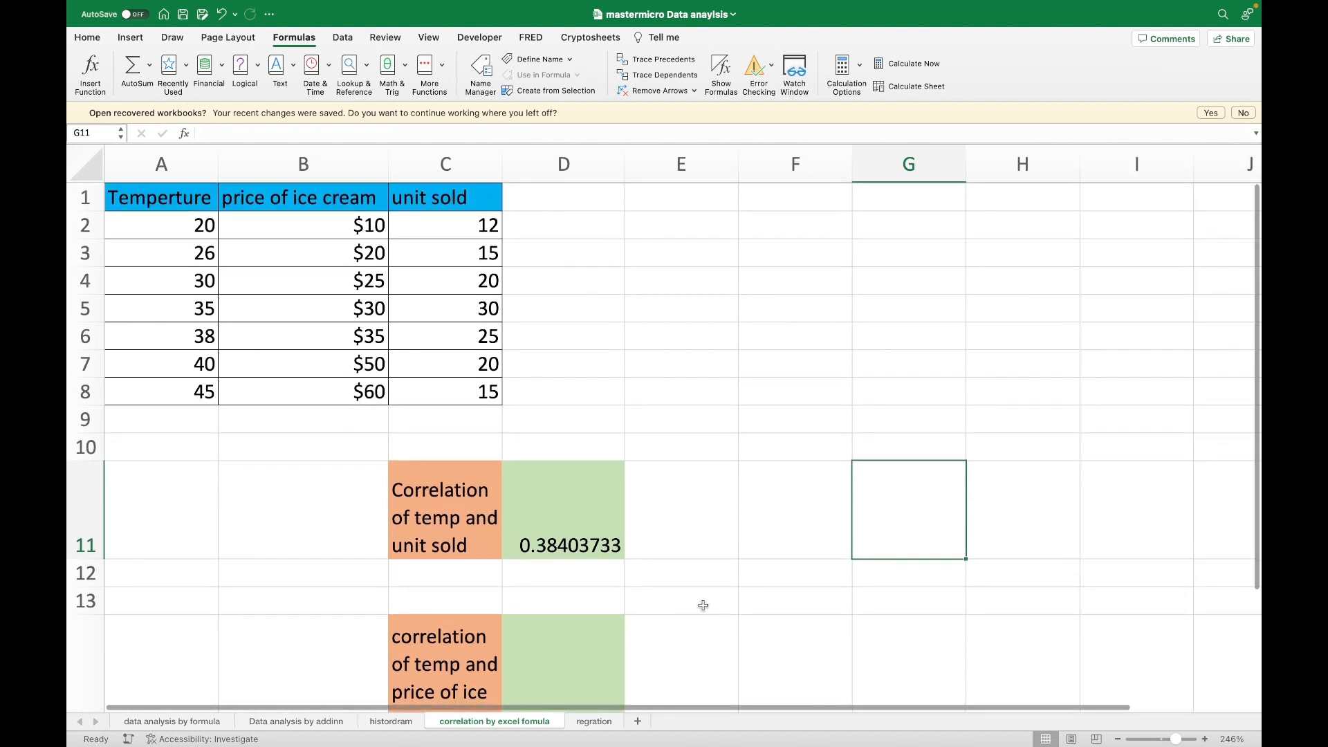
{"action": "scroll", "coordinate": [704, 605], "scroll_direction": "down", "scroll_amount": 2}
{"action": "scroll", "coordinate": [704, 606], "scroll_direction": "up", "scroll_amount": 2}
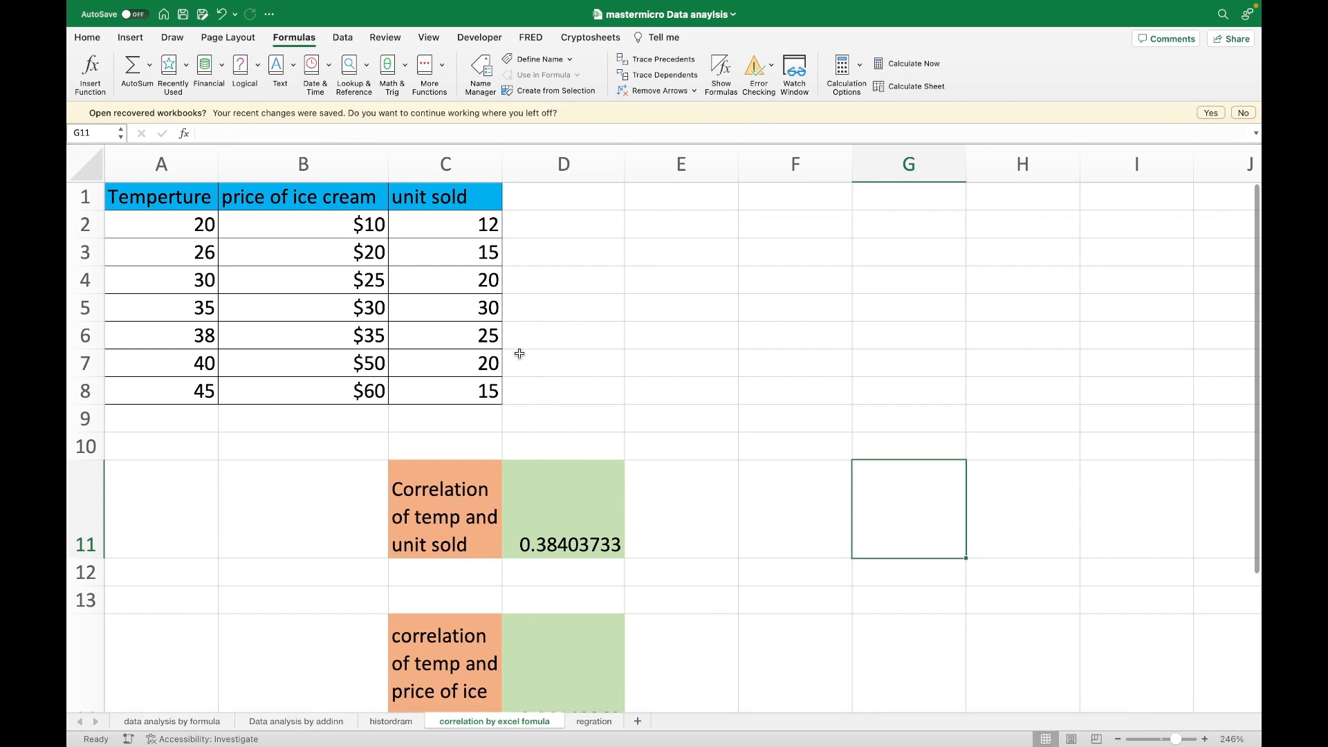
{"action": "left_click", "coordinate": [344, 38]}
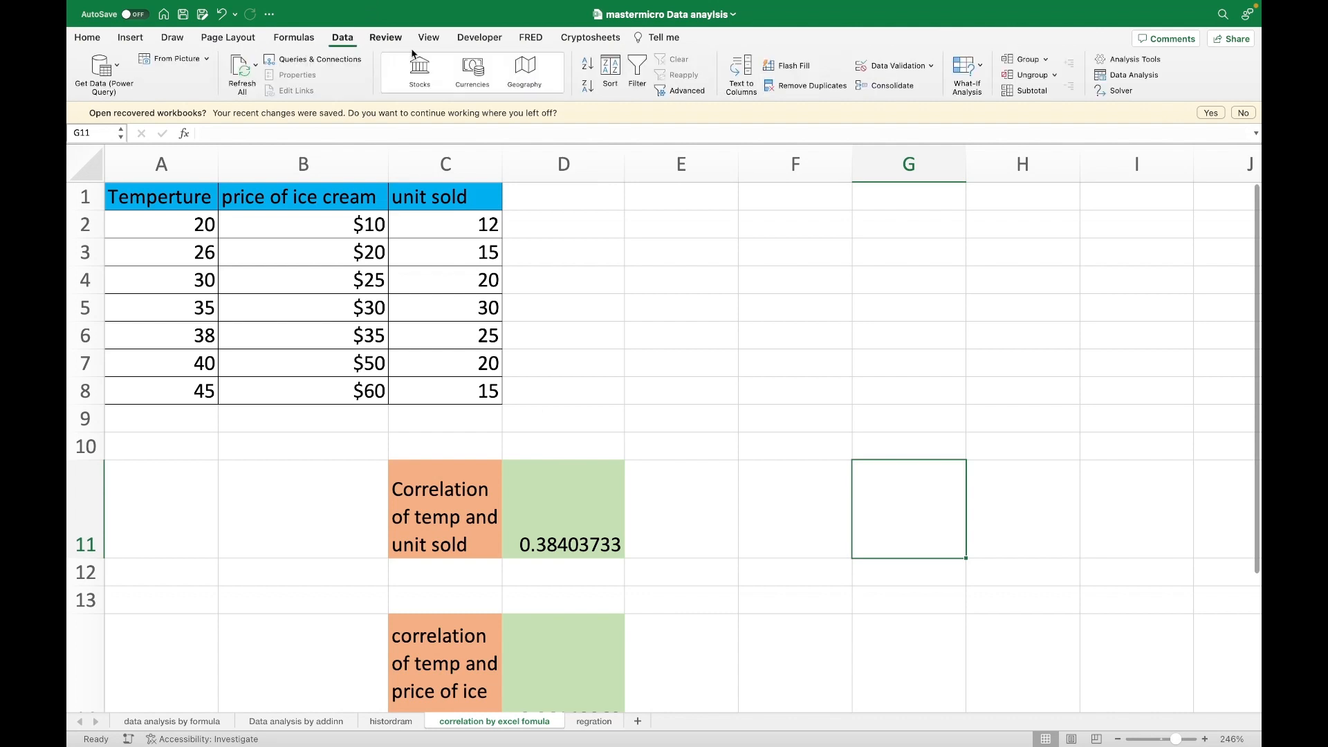
{"action": "left_click", "coordinate": [1101, 76]}
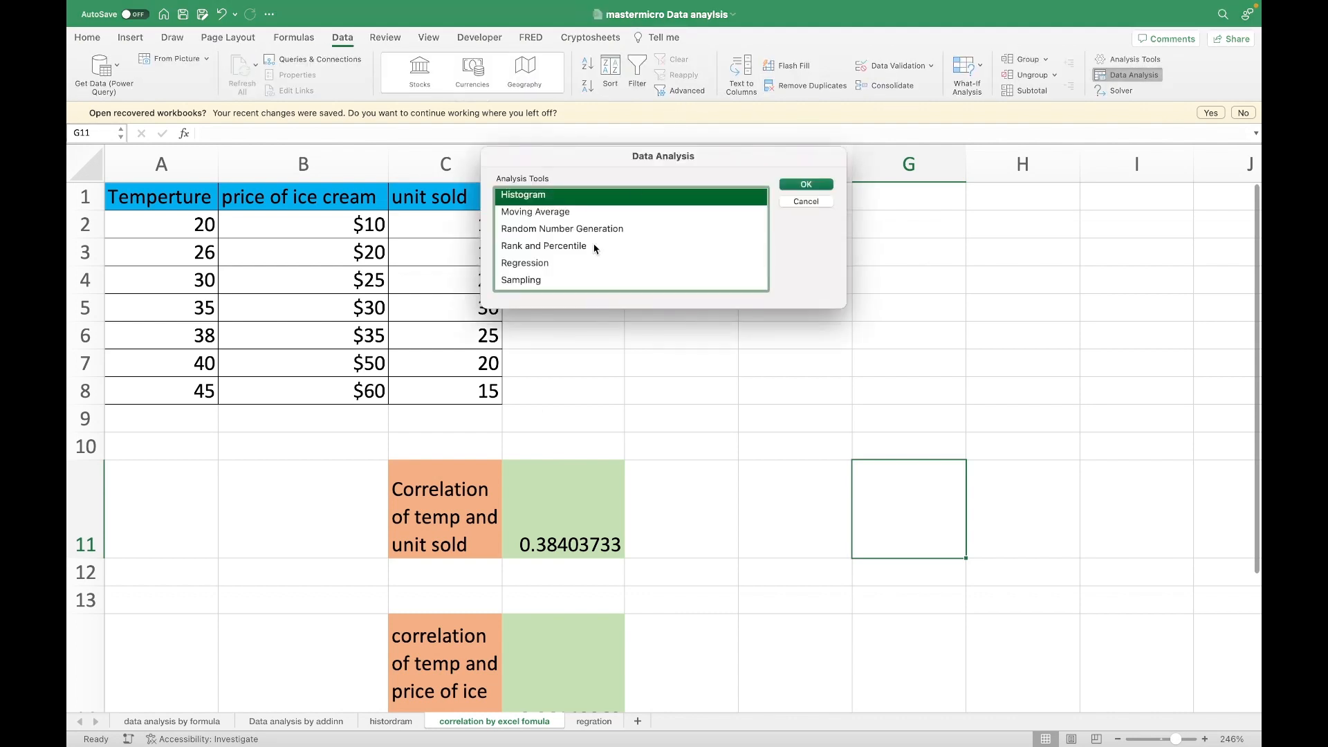
{"action": "scroll", "coordinate": [594, 248], "scroll_direction": "up", "scroll_amount": 5}
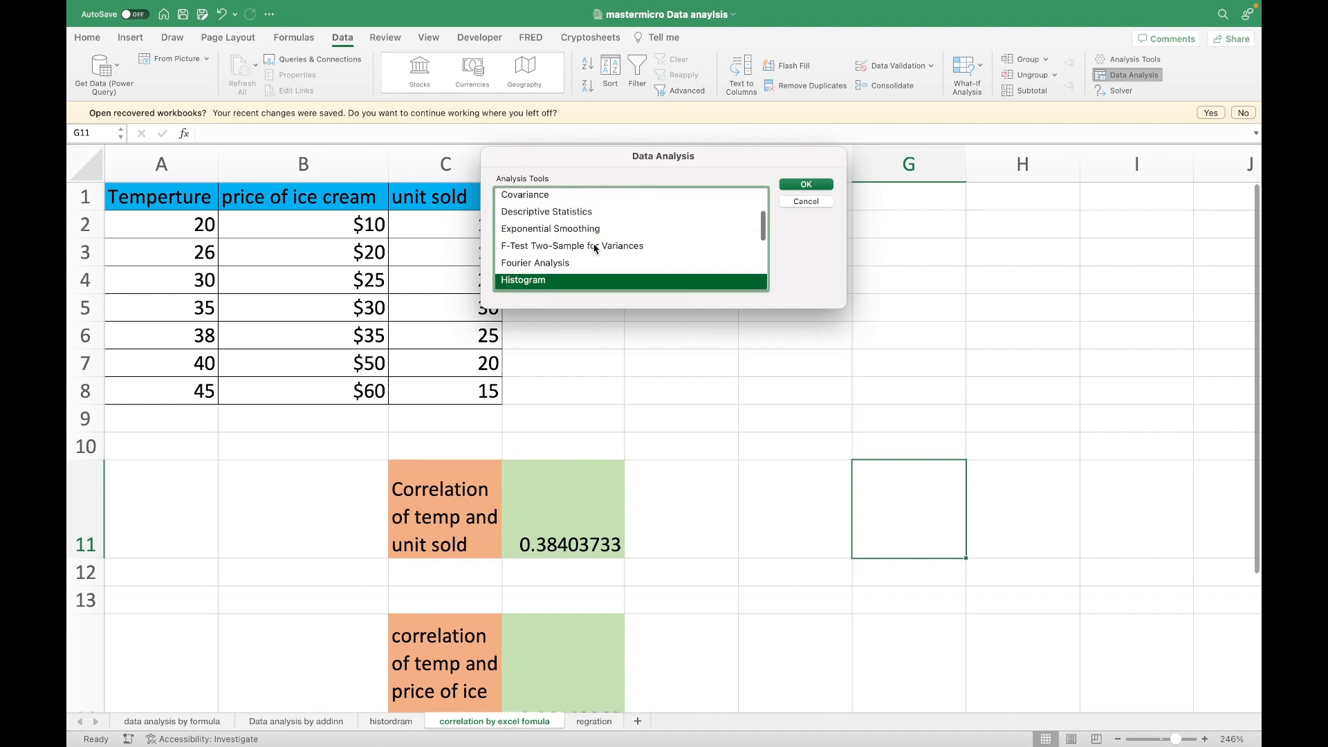
{"action": "scroll", "coordinate": [595, 248], "scroll_direction": "up", "scroll_amount": 2}
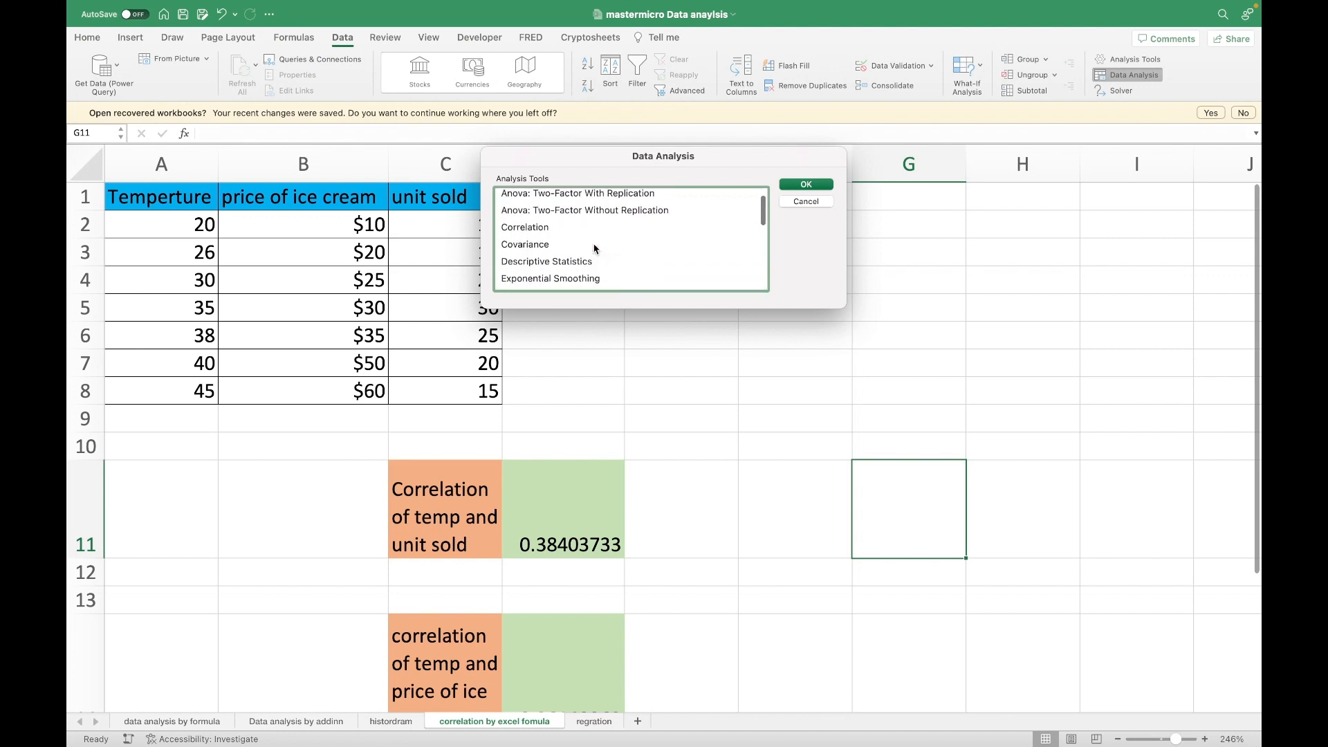
{"action": "left_click", "coordinate": [510, 230]}
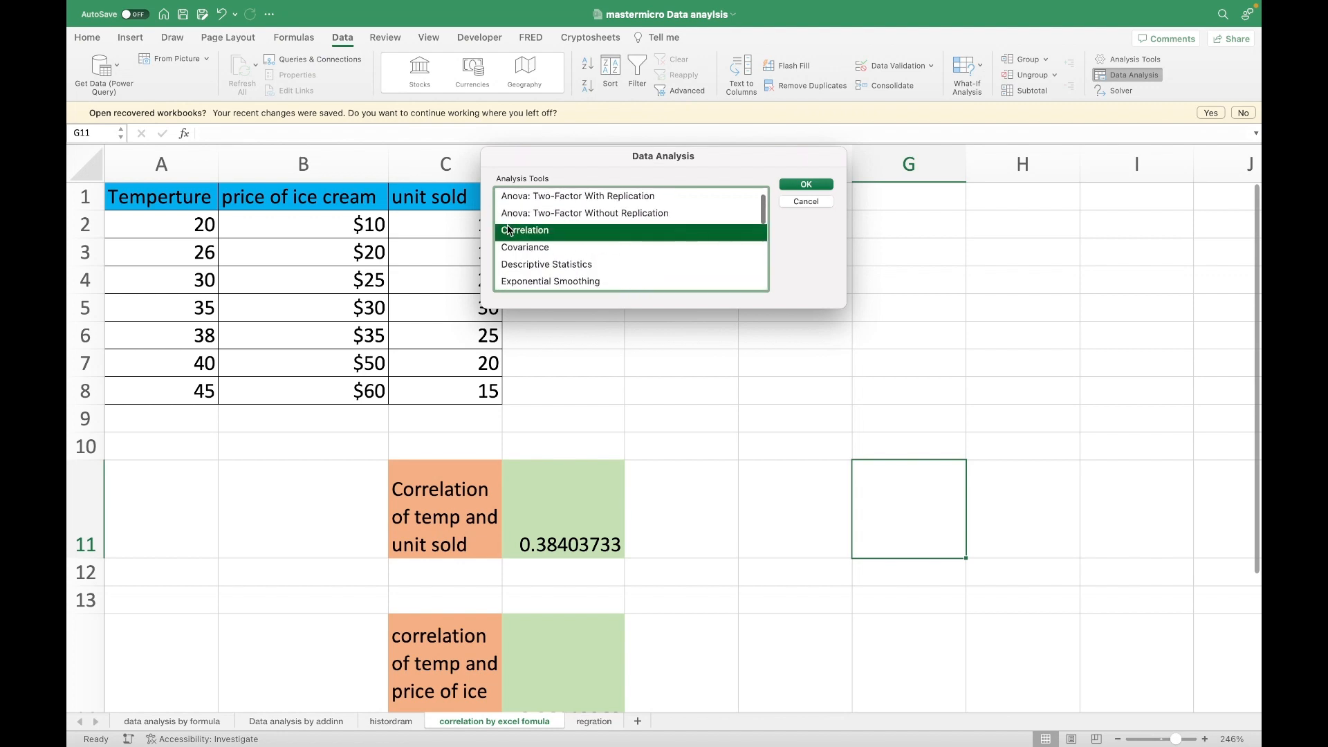
{"action": "left_click", "coordinate": [811, 185]}
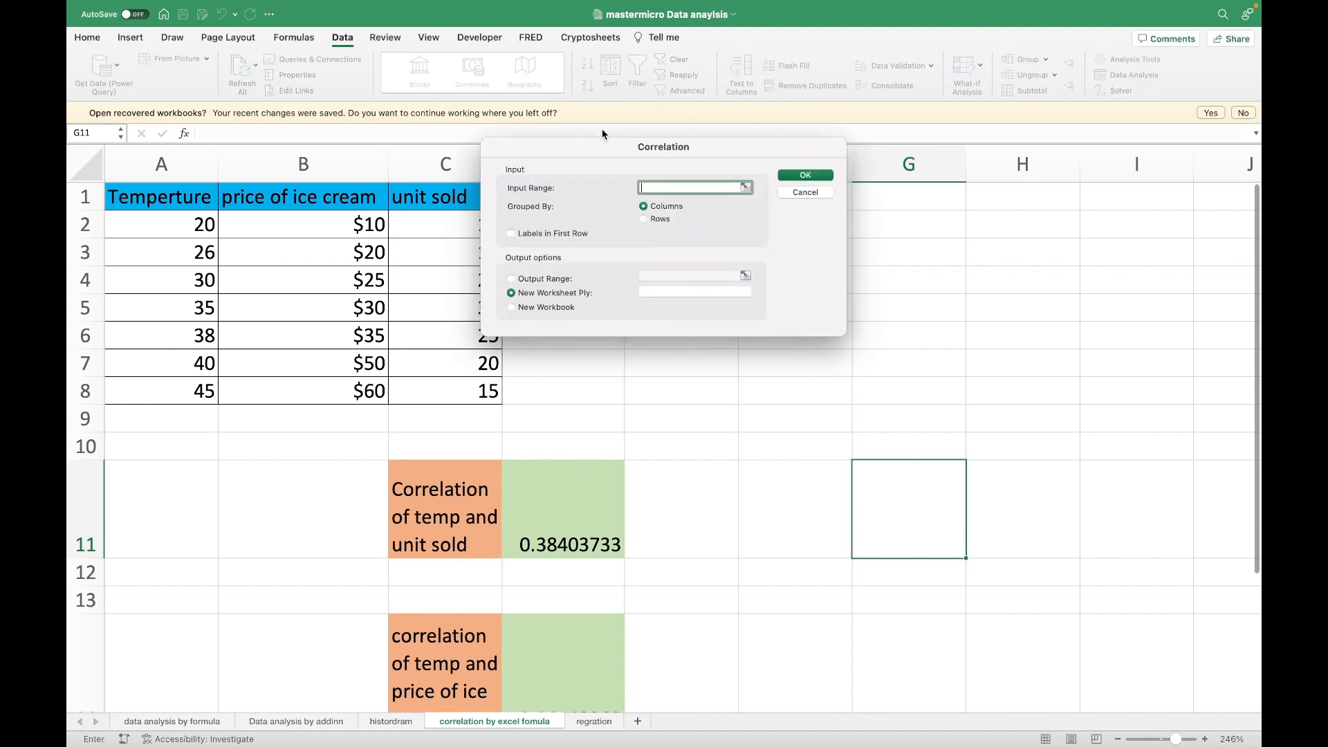
- Run the correlation on input range A1:C8, grouped by columns with labels in the first row, and output range G2:G8
{"action": "left_click_drag", "start_coordinate": [166, 201], "coordinate": [446, 391]}
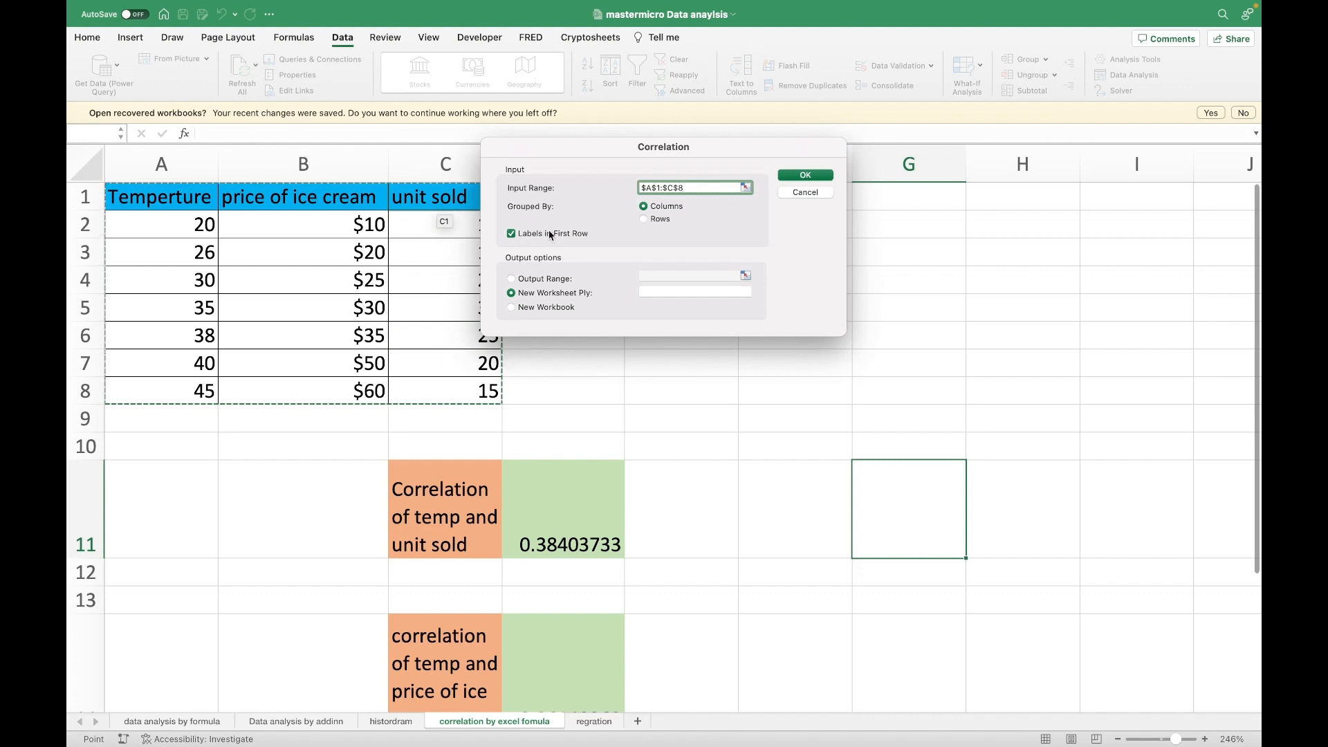
{"action": "left_click", "coordinate": [511, 279]}
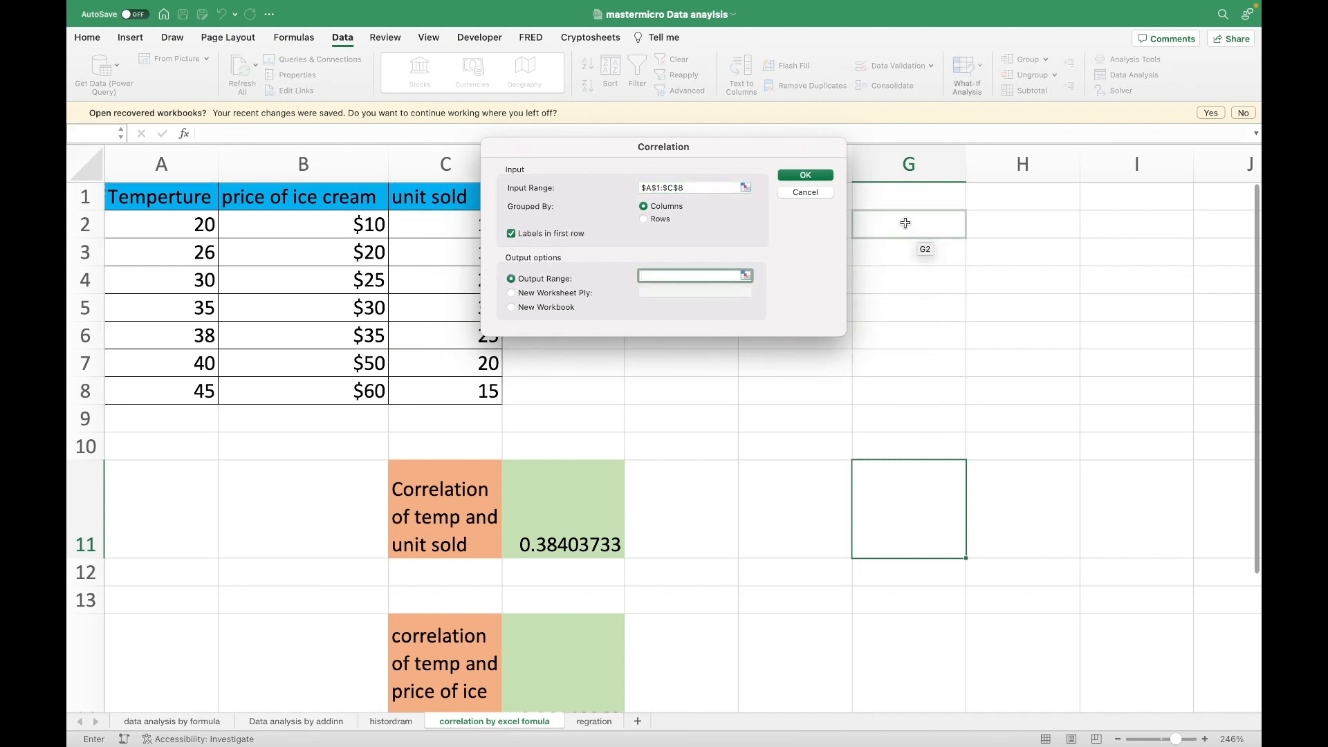
{"action": "left_click_drag", "start_coordinate": [907, 223], "coordinate": [915, 387]}
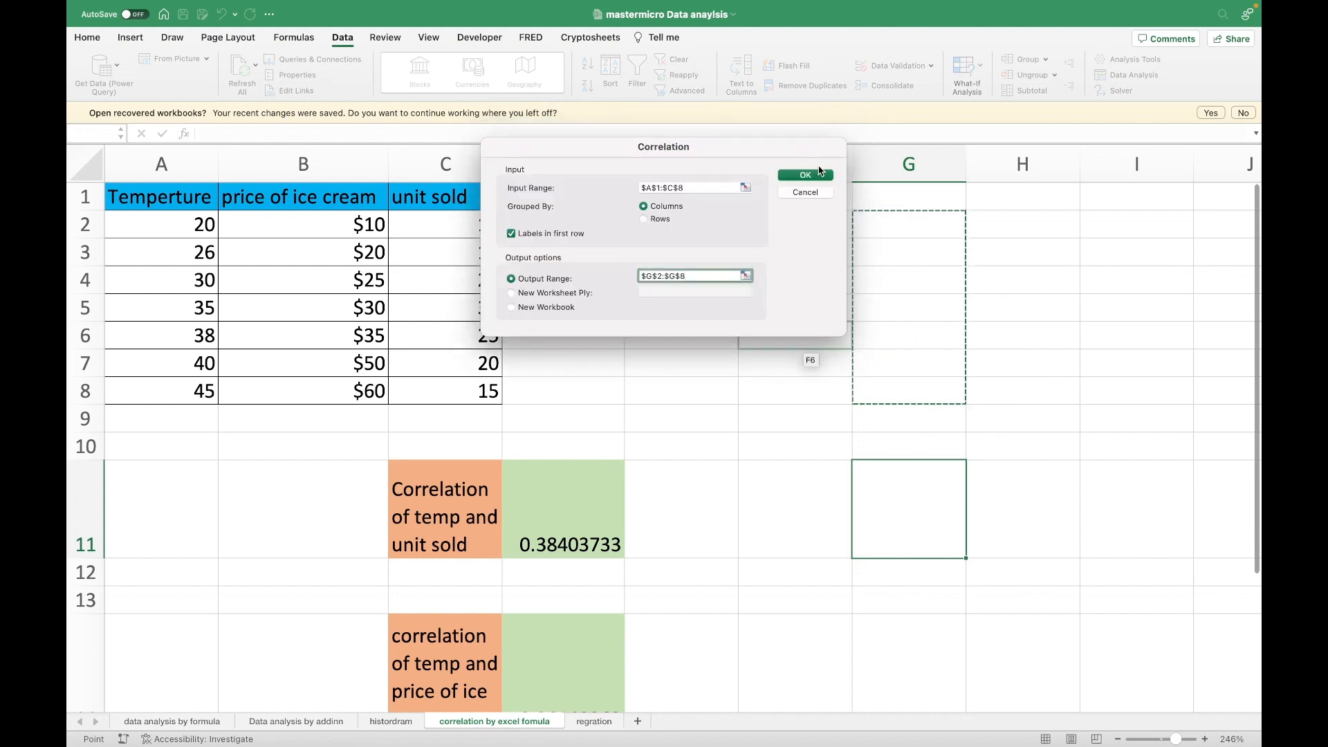
{"action": "left_click", "coordinate": [805, 174]}
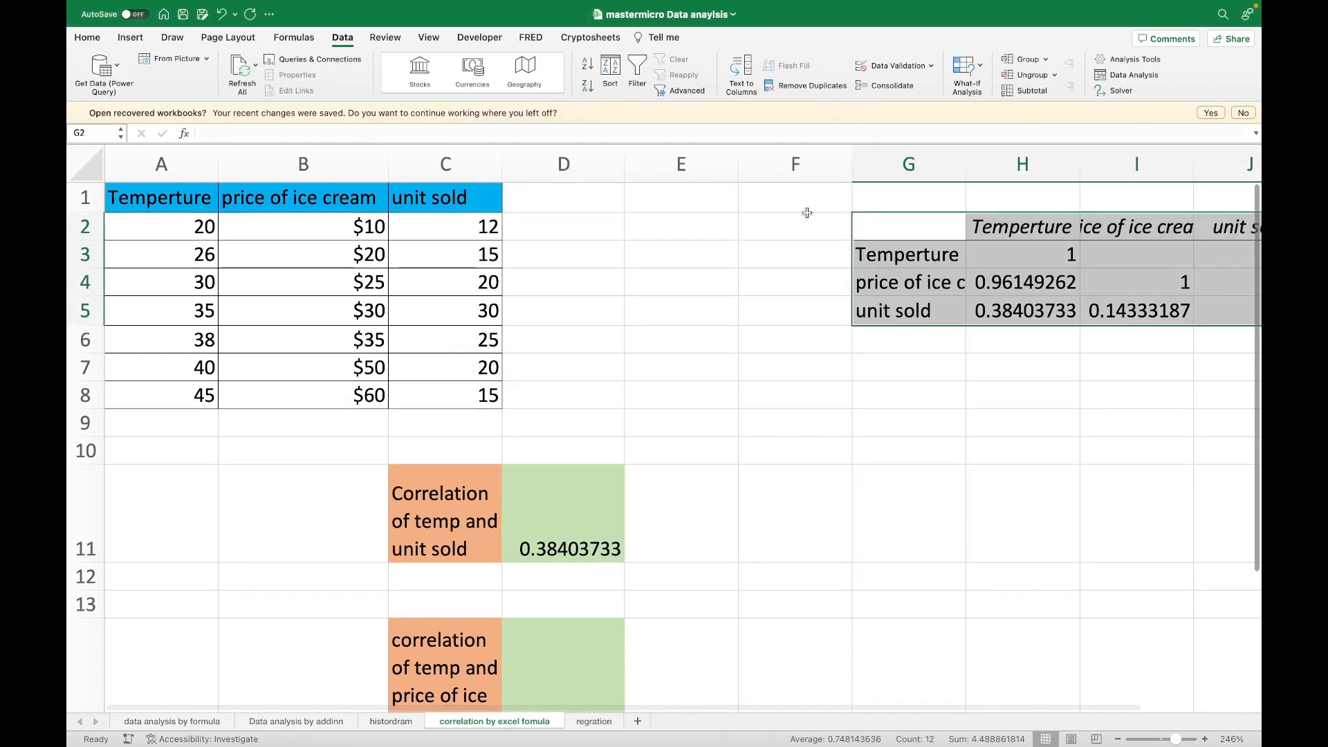
- Widen column G slightly to show more of the row labels in the correlation matrix
{"action": "scroll", "coordinate": [817, 347], "scroll_direction": "right", "scroll_amount": 5}
{"action": "scroll", "coordinate": [816, 349], "scroll_direction": "left", "scroll_amount": 3}
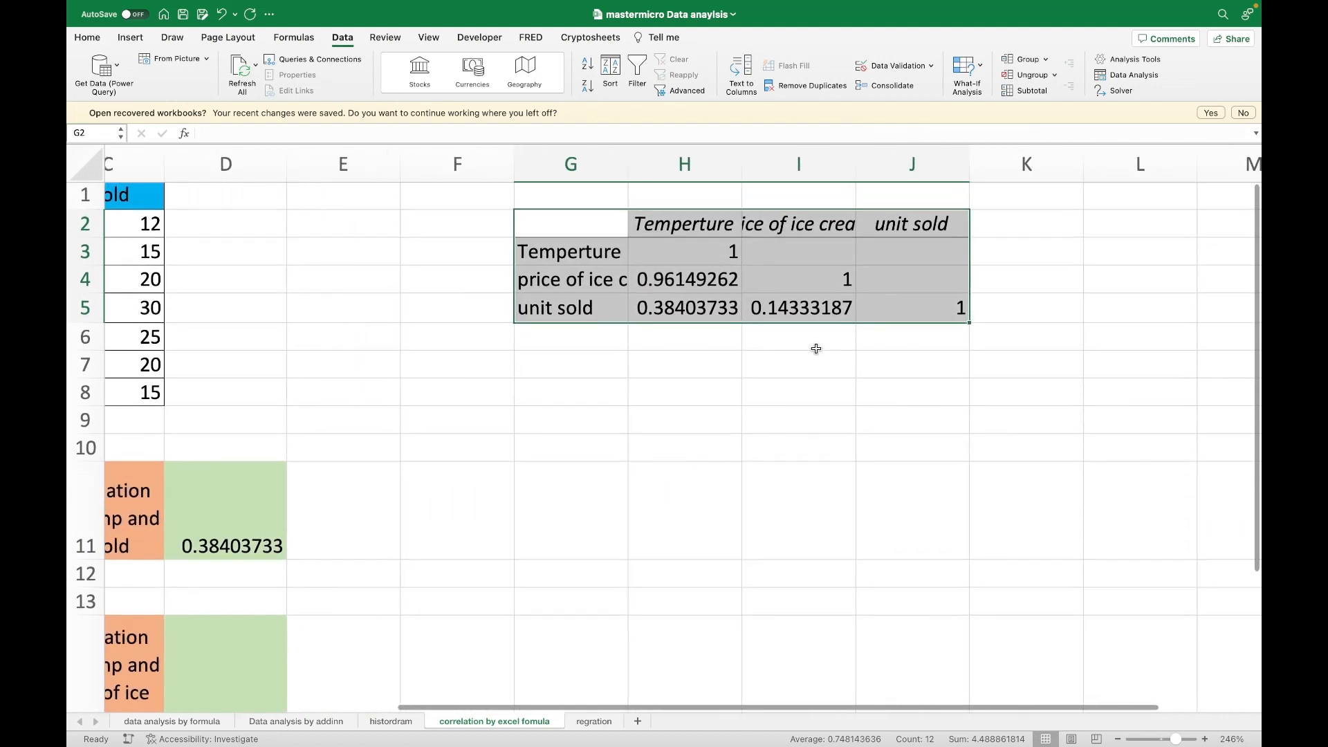
{"action": "scroll", "coordinate": [817, 349], "scroll_direction": "left", "scroll_amount": 1}
{"action": "scroll", "coordinate": [816, 348], "scroll_direction": "down", "scroll_amount": 1}
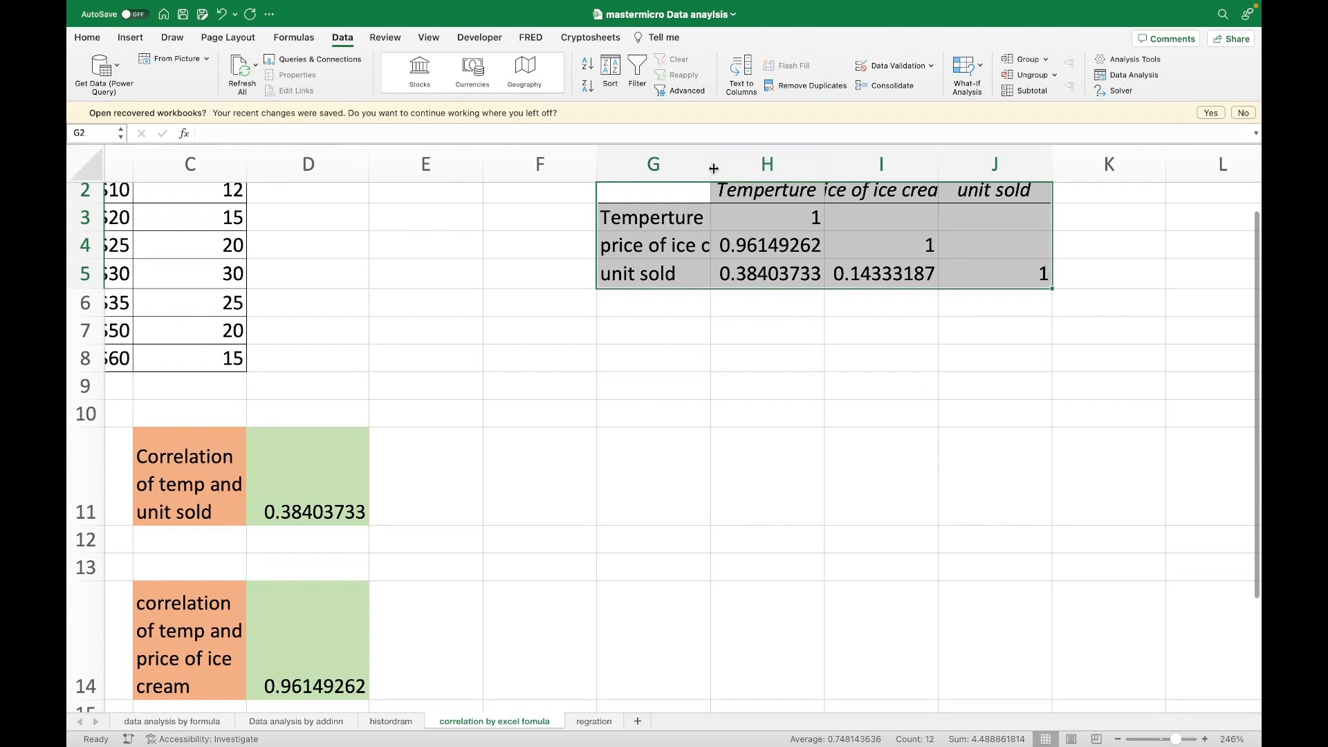
{"action": "left_click_drag", "start_coordinate": [714, 168], "coordinate": [724, 164]}
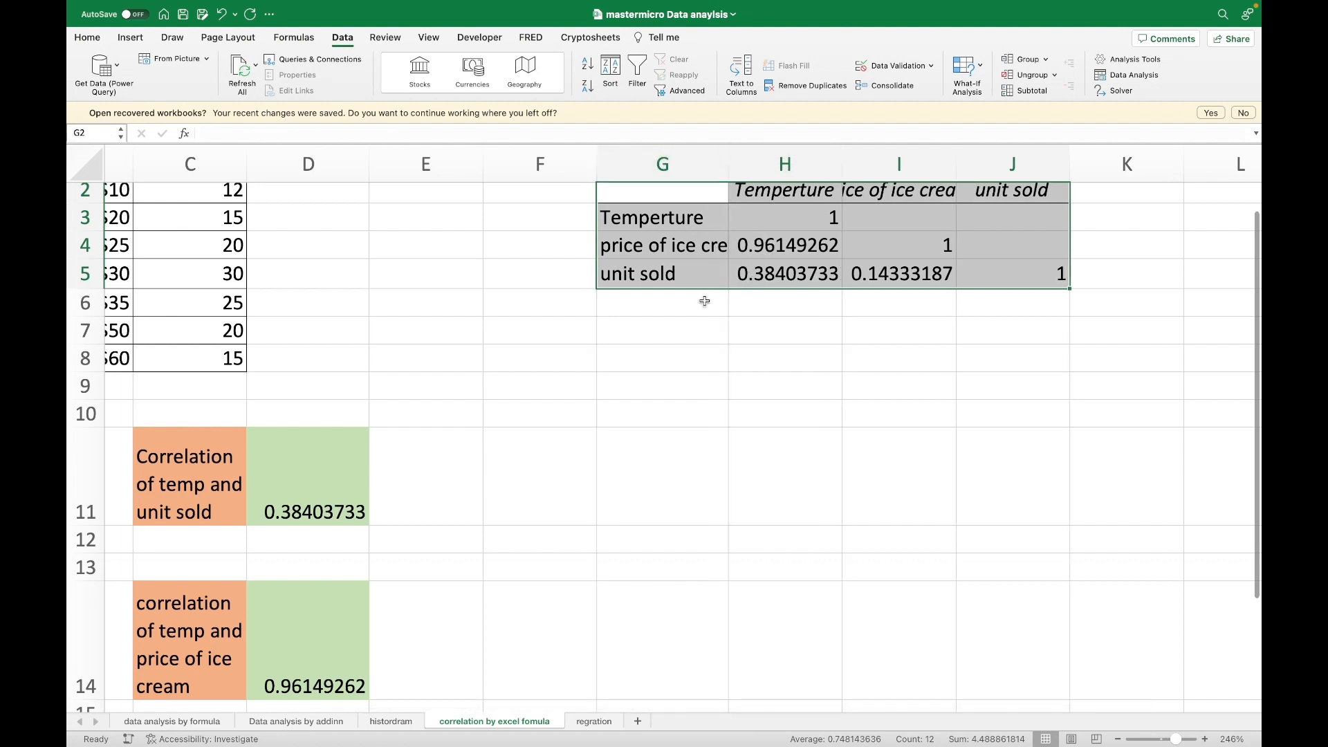